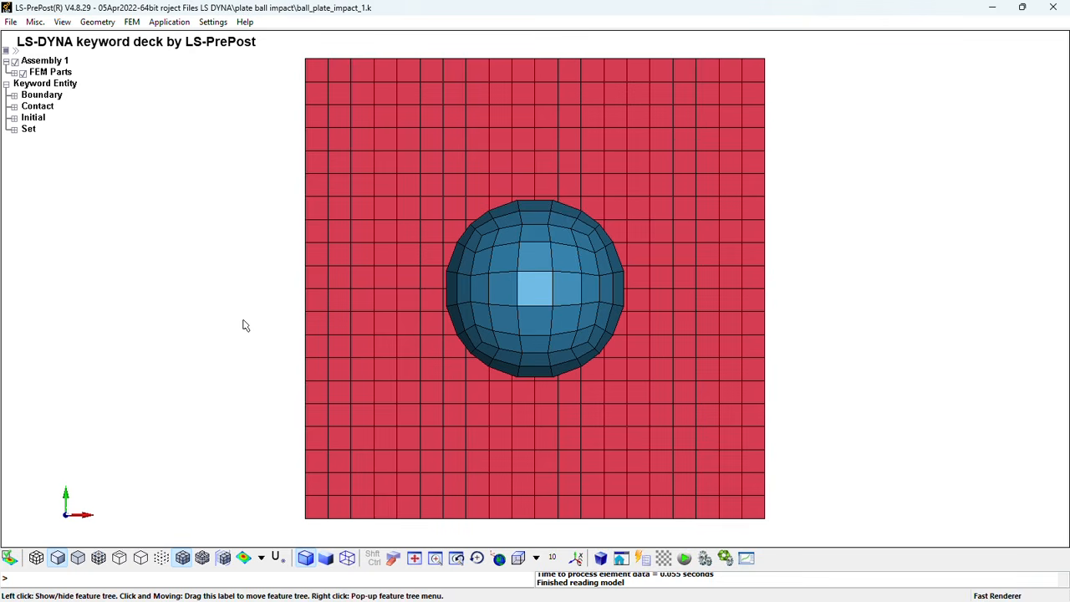
Step: Open the Keyword Manager for the ball and plate model and move it beside the model tree
mouse_move(250, 317)
ctrl+mouse_down()
mouse_move(229, 284)
mouse_move(234, 312)
ctrl+mouse_up()
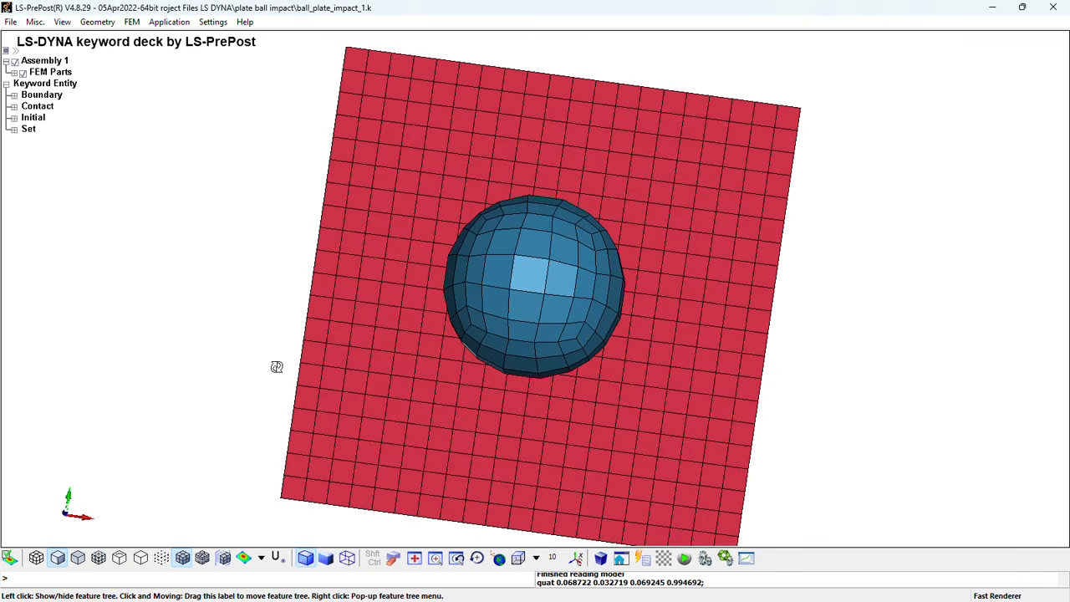
ctrl+drag(279, 373, 255, 320)
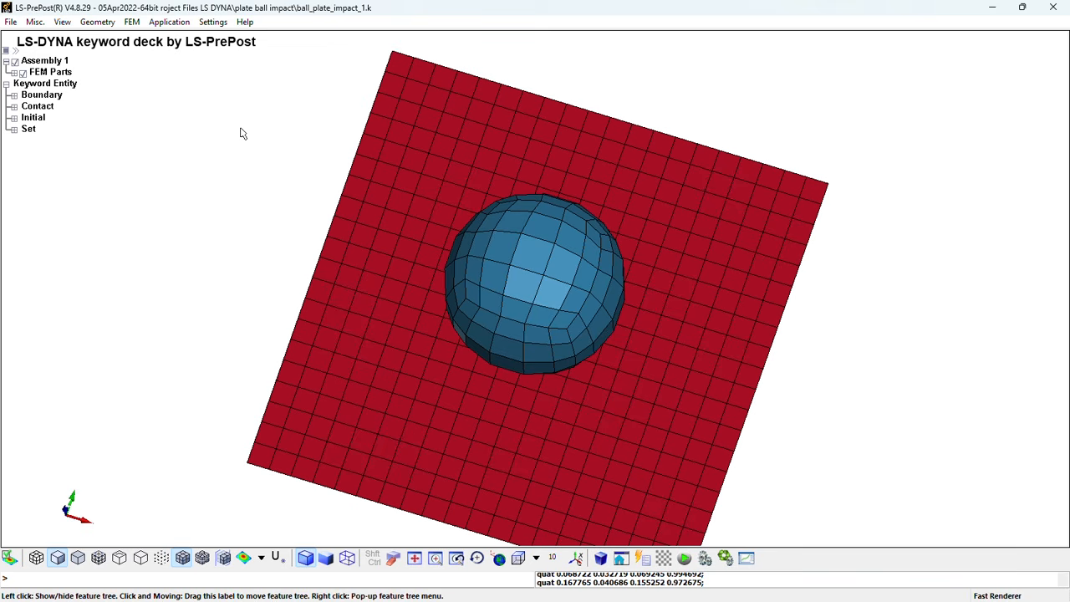
click(133, 24)
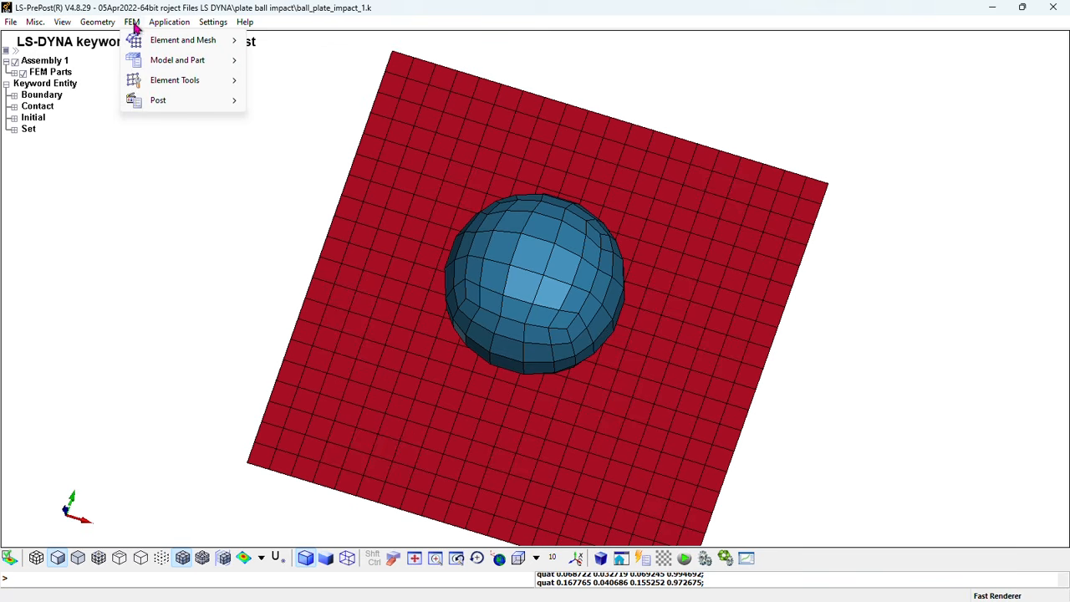
mouse_move(173, 64)
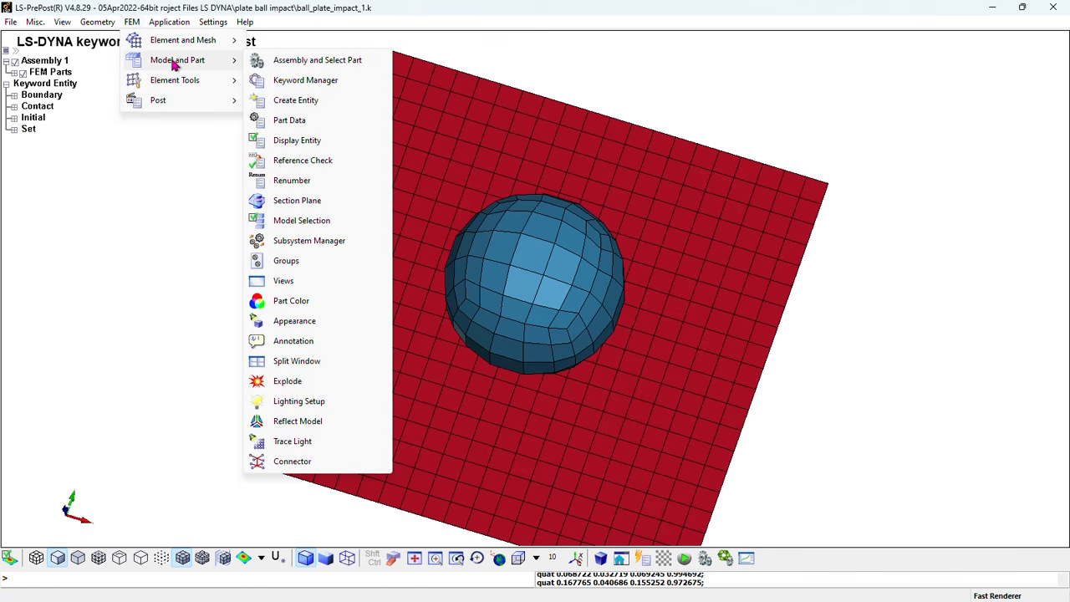
click(301, 80)
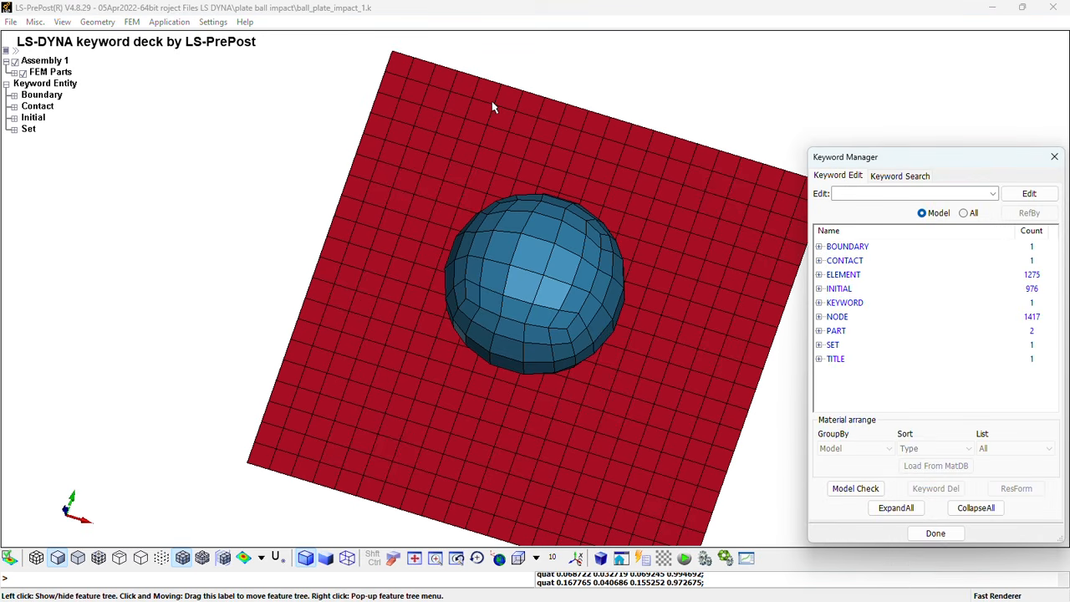
drag(910, 159, 233, 86)
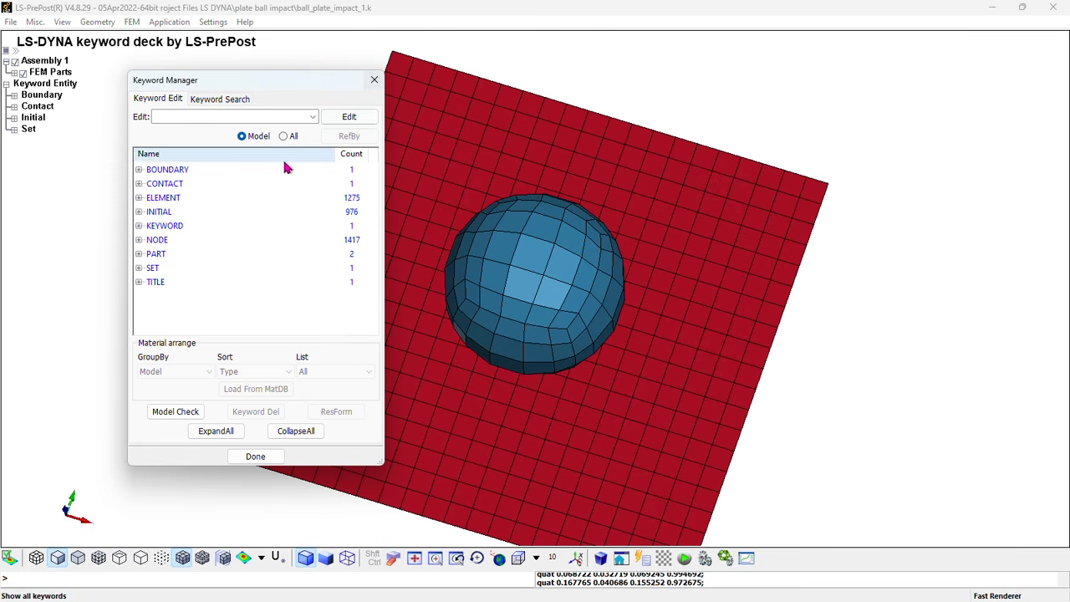
Step: List all available keywords and open the input form for the SECTION_SHELL keyword
click(283, 136)
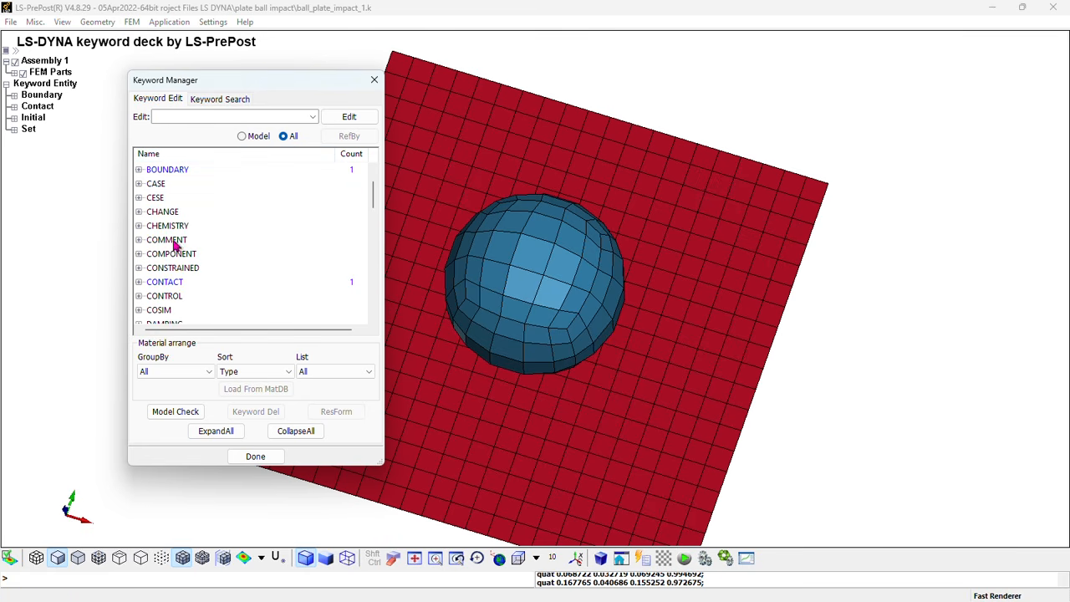
scroll(174, 263, down, 10)
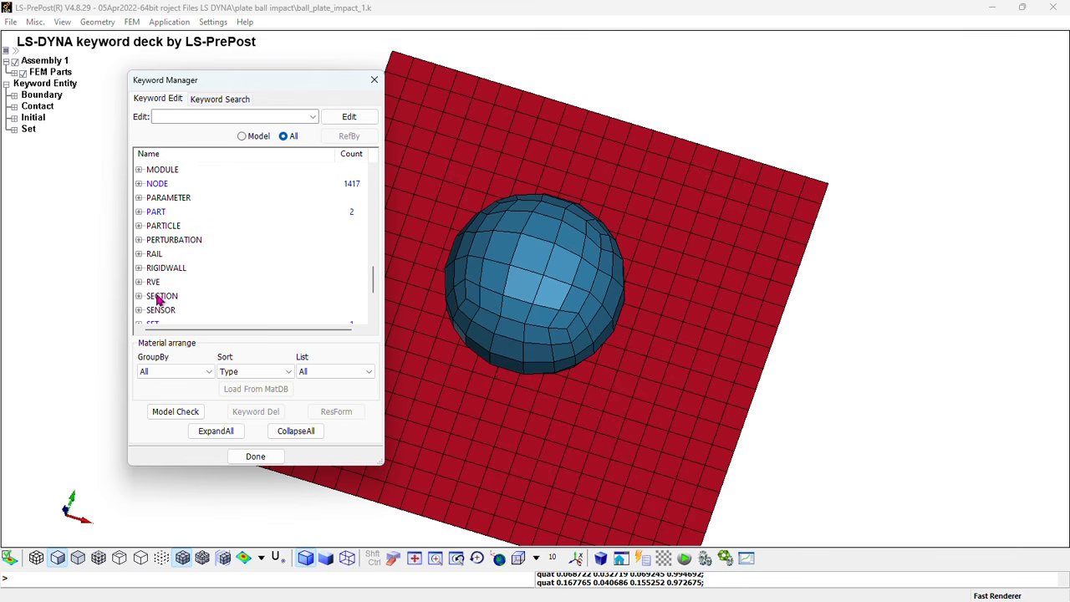
double_click(161, 298)
scroll(178, 277, down, 7)
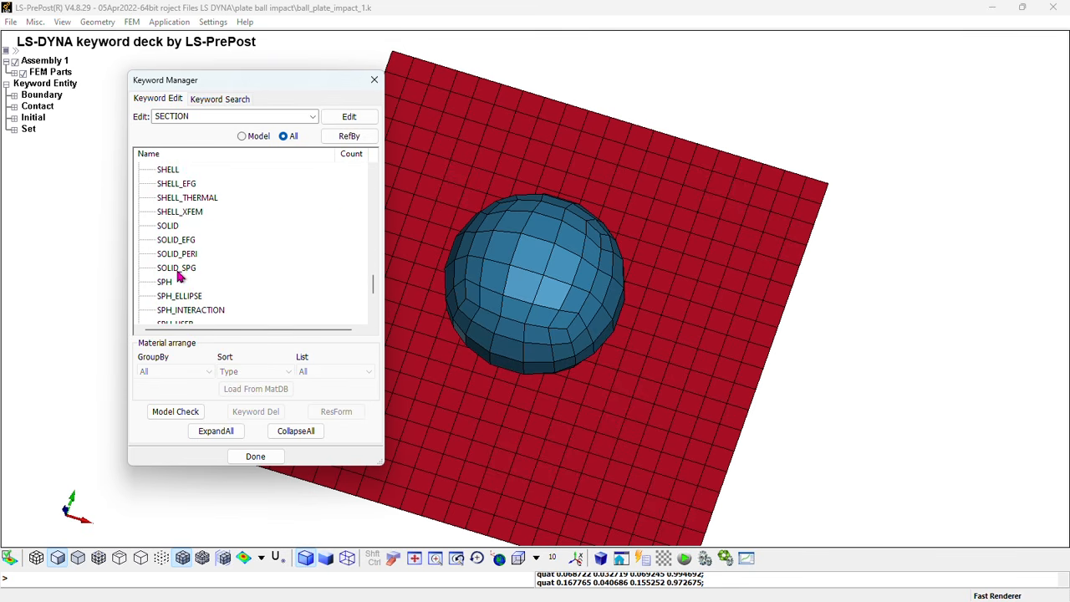
click(174, 170)
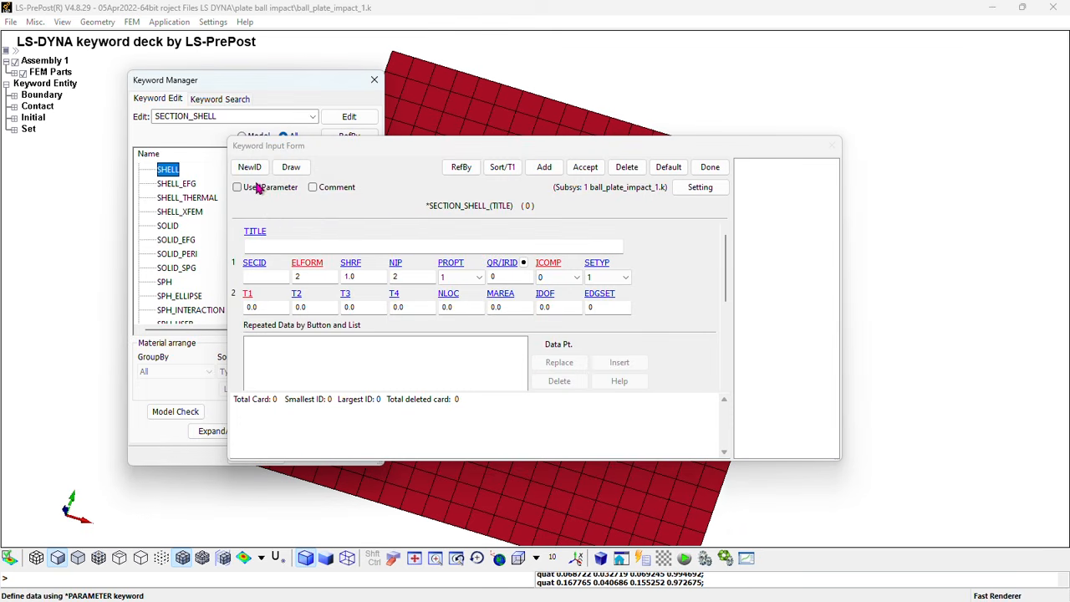
Step: Create a new shell section with ID 1 and title it plate_shell
click(544, 167)
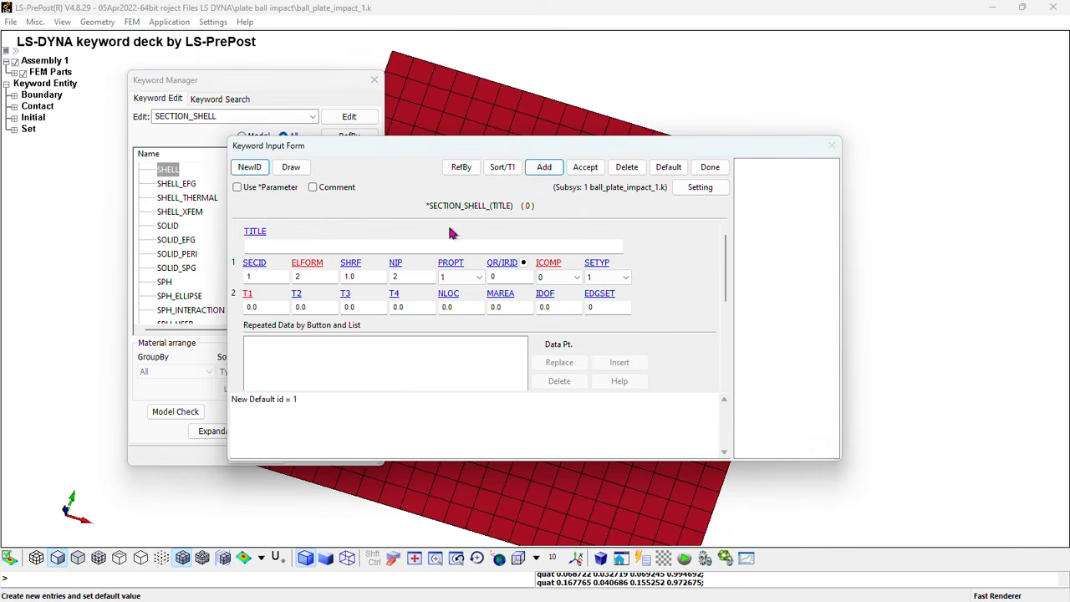
click(260, 244)
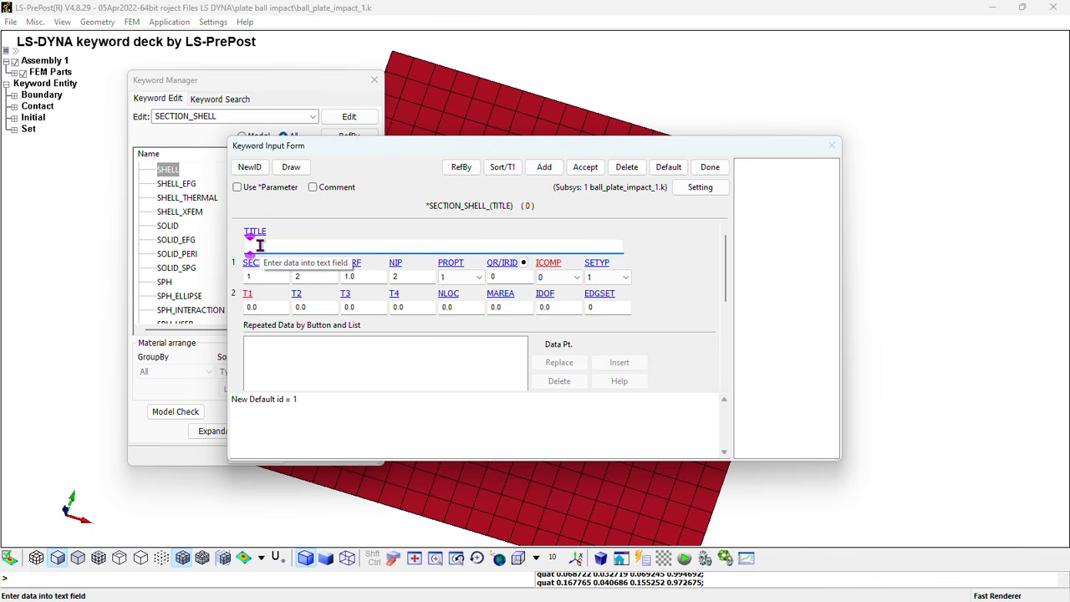
text(plate)
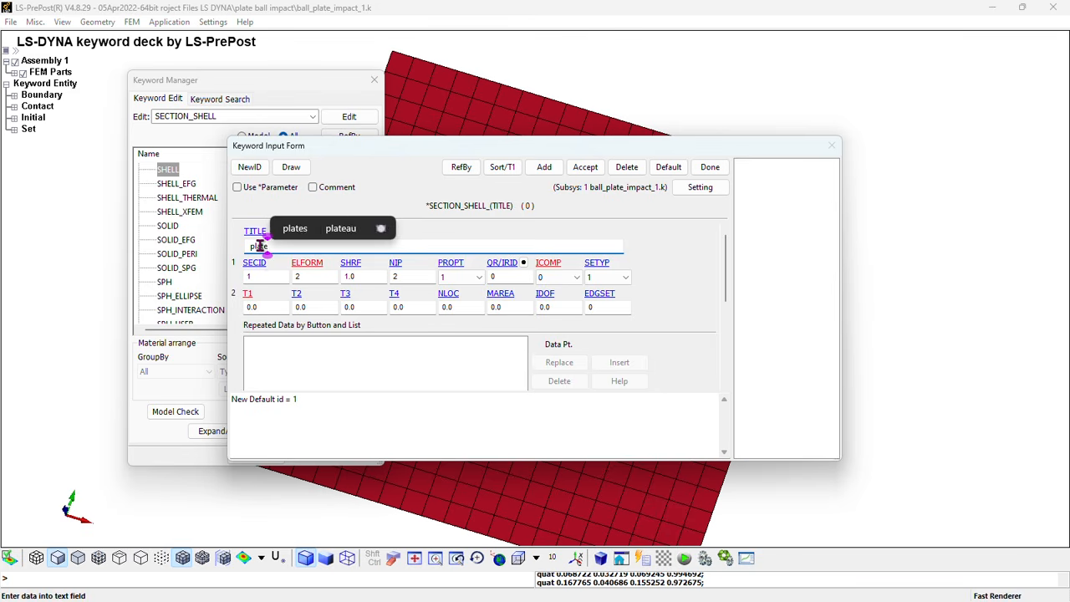
text(_sheel)
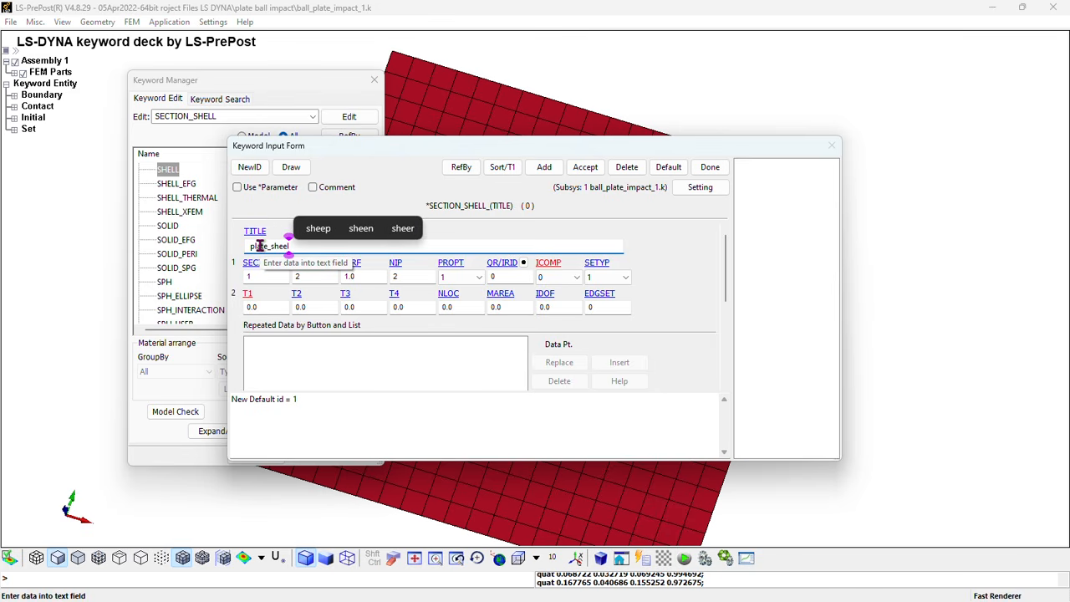
key(BackSpace)
key(BackSpace)
text(ll)
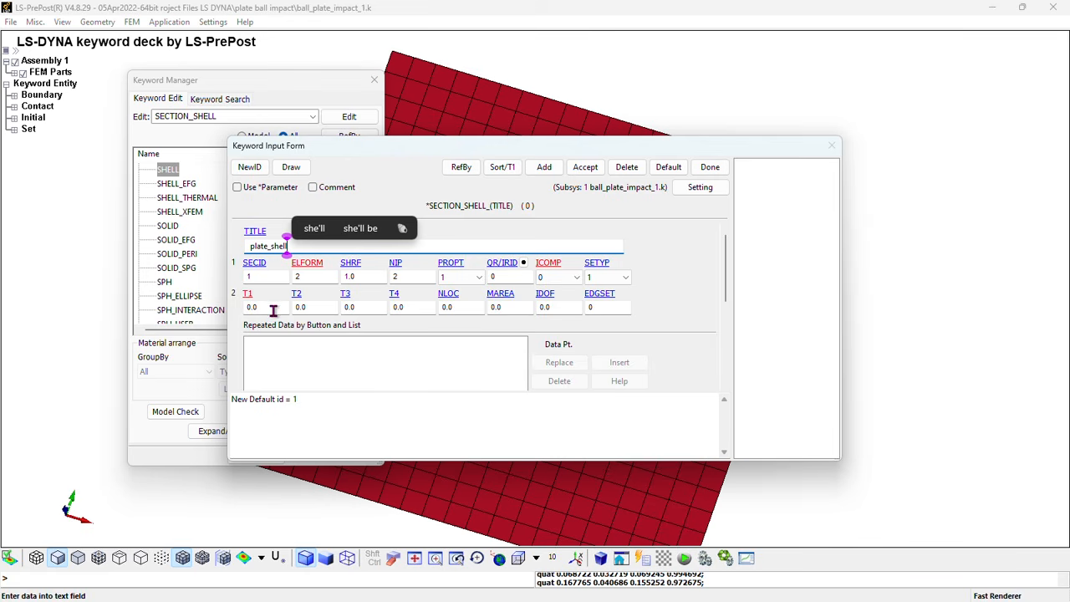
Step: Set the shell thickness T1 through T4 to 0.005 and bring up the ELFORM element formulation options
click(273, 308)
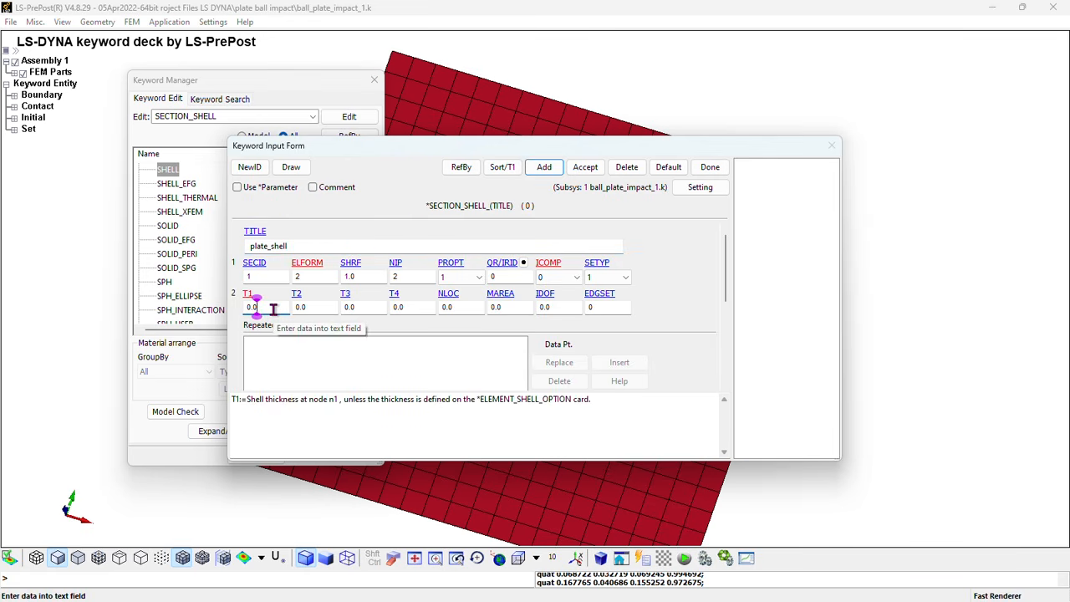
text(05)
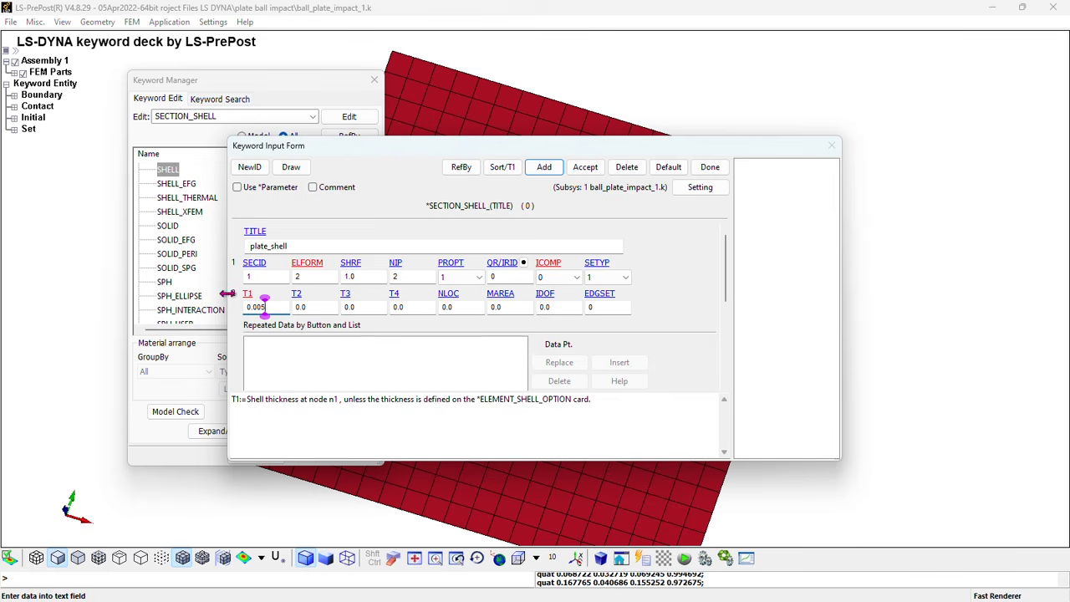
click(301, 276)
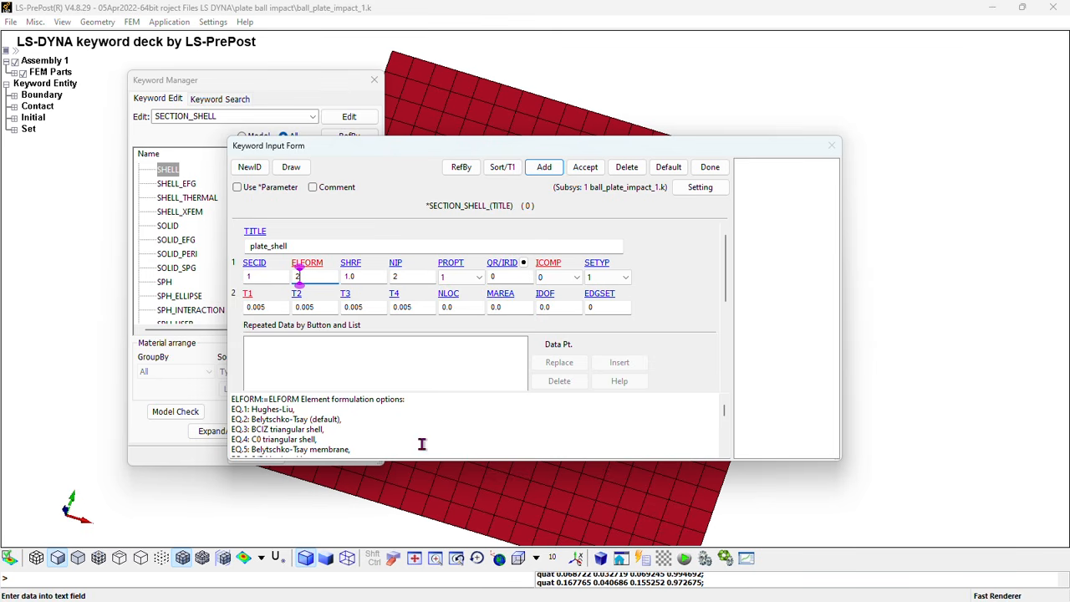
click(443, 522)
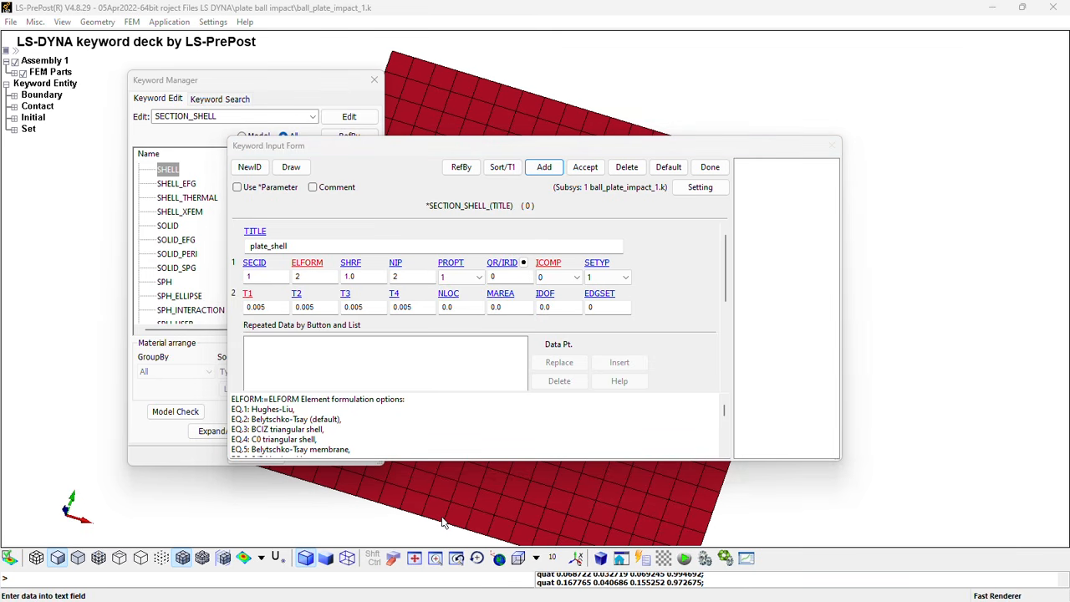
Step: Switch to the browser and locate the LS-DYNA manuals in the Help 13 folder through the LS-Prepost 4.8.29 file location
key(alt+Tab)
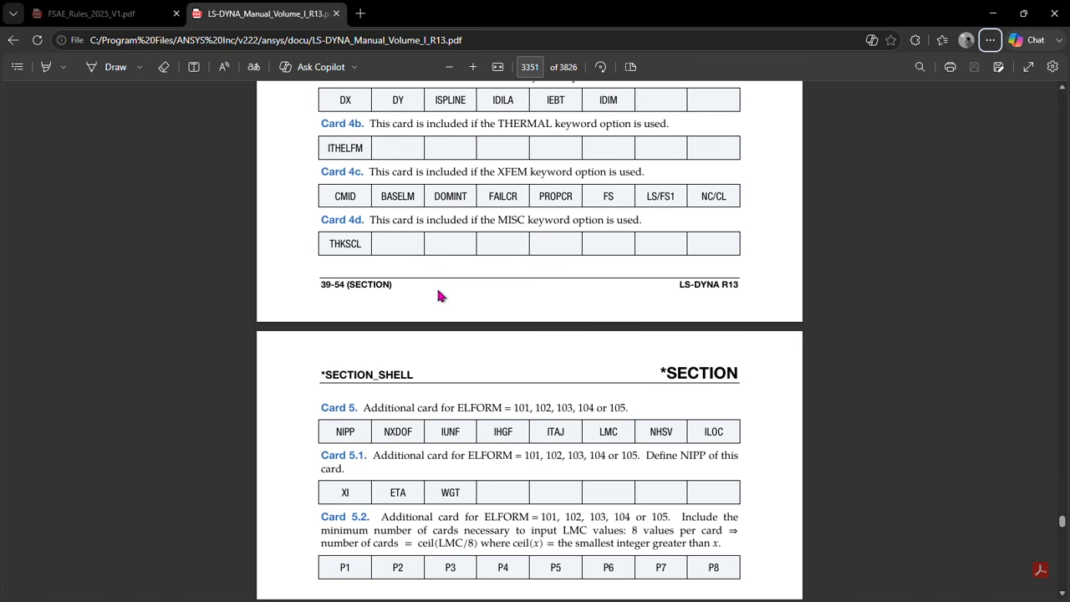
mouse_move(377, 595)
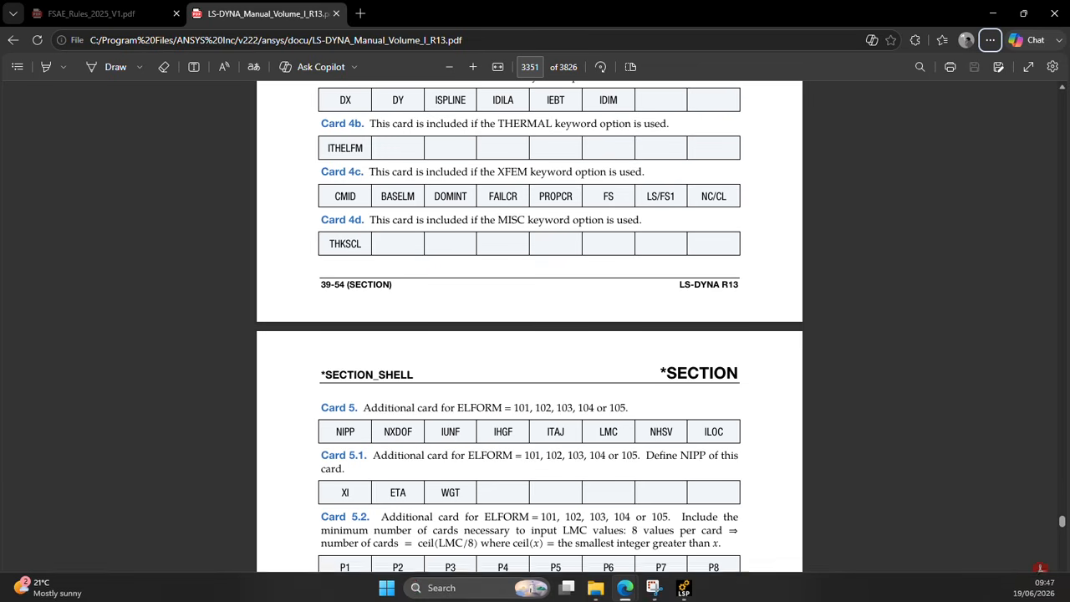
click(457, 591)
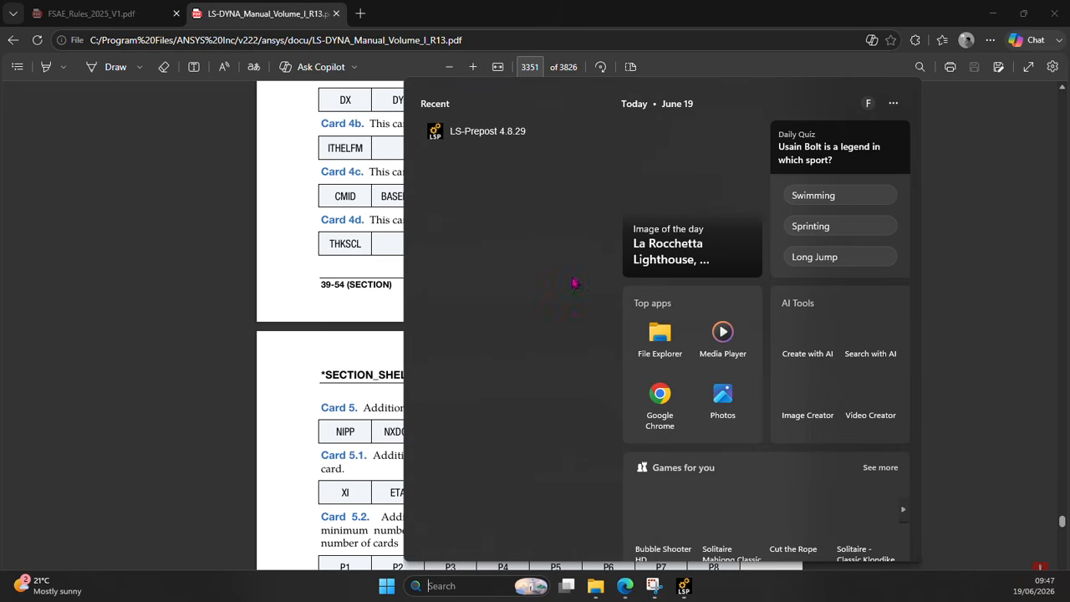
right_click(508, 139)
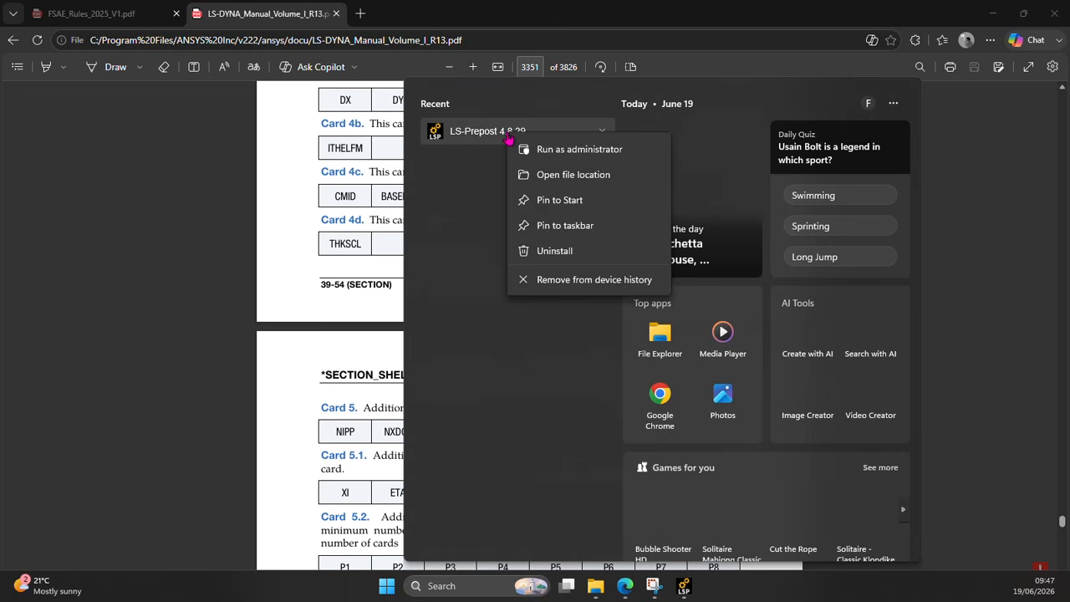
click(560, 176)
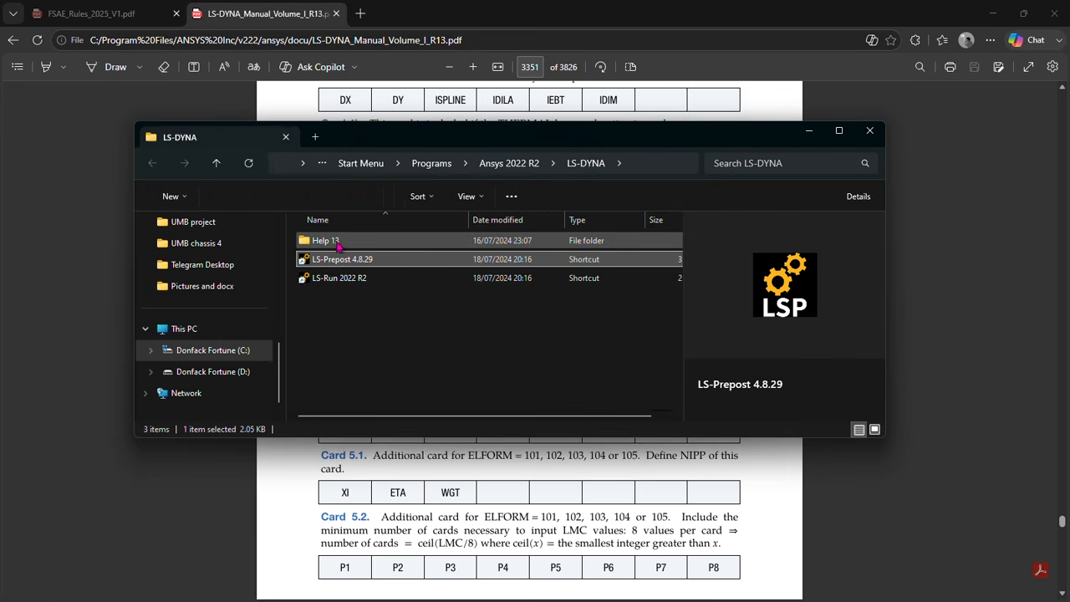
double_click(338, 242)
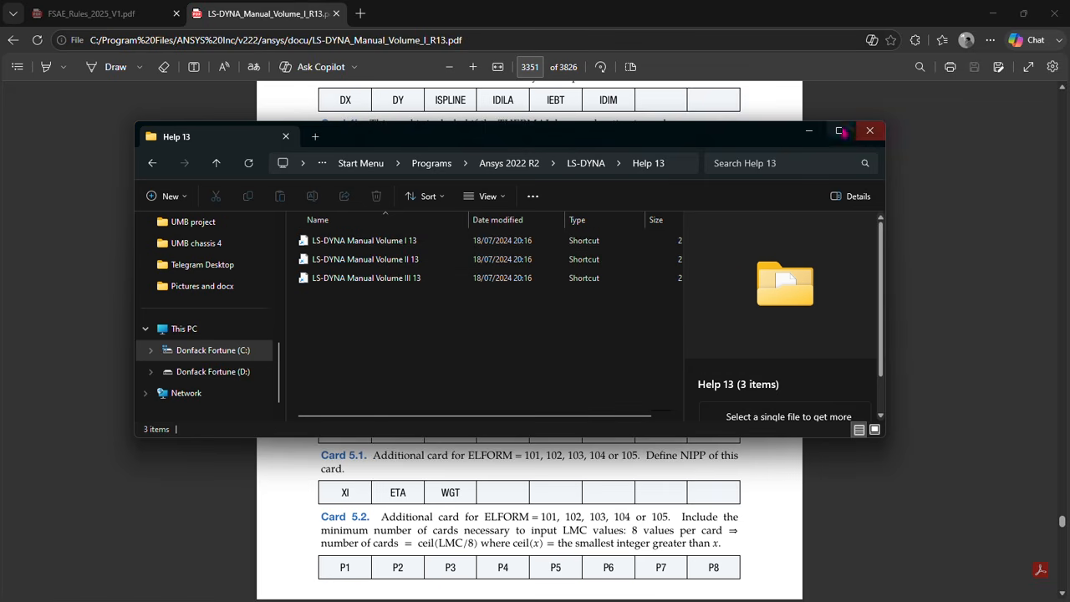
click(809, 131)
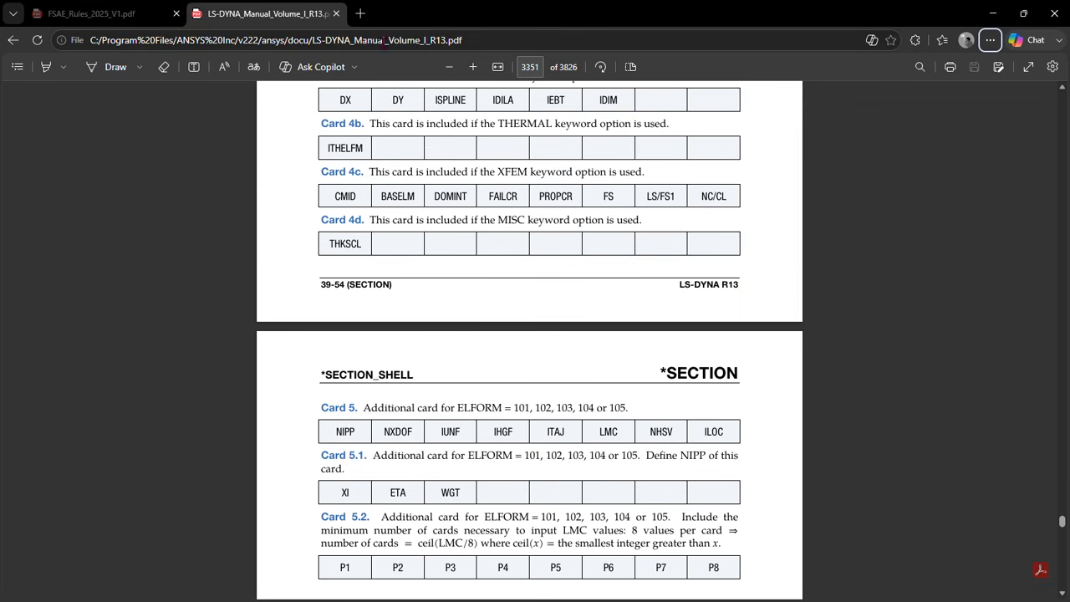
Step: Show the table of contents of LS-DYNA Manual Volume I and find the *SECTION keyword entries
click(18, 68)
scroll(98, 351, down, 2)
scroll(99, 351, down, 6)
scroll(94, 355, up, 3)
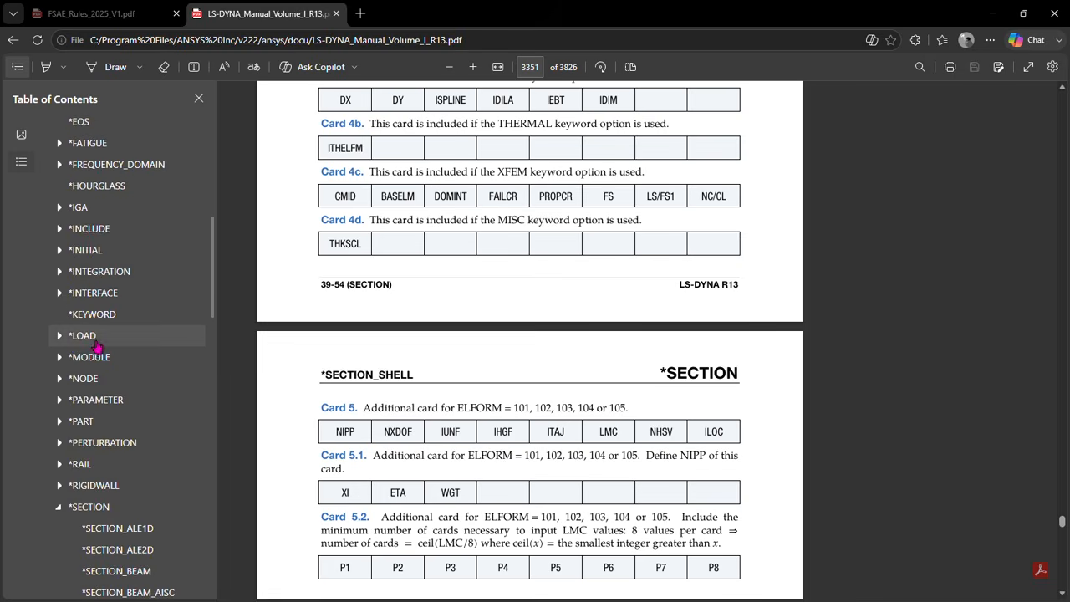
scroll(92, 361, down, 5)
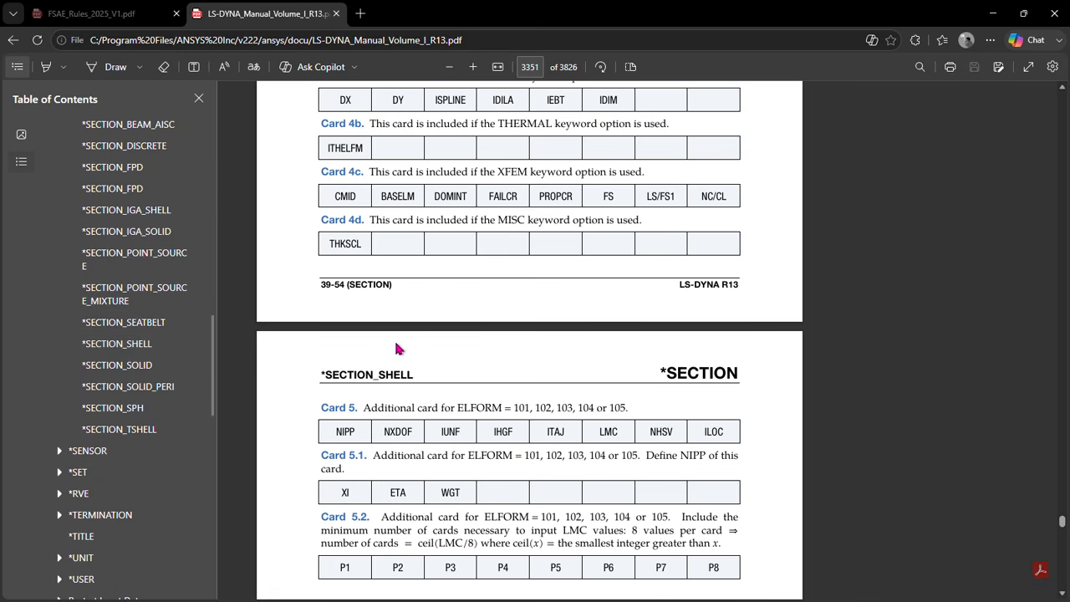
Step: Examine the *SECTION_SHELL card definitions and ELFORM element formulation options in the manual, along with the neighbouring contents entries
scroll(460, 267, down, 3)
scroll(384, 230, up, 2)
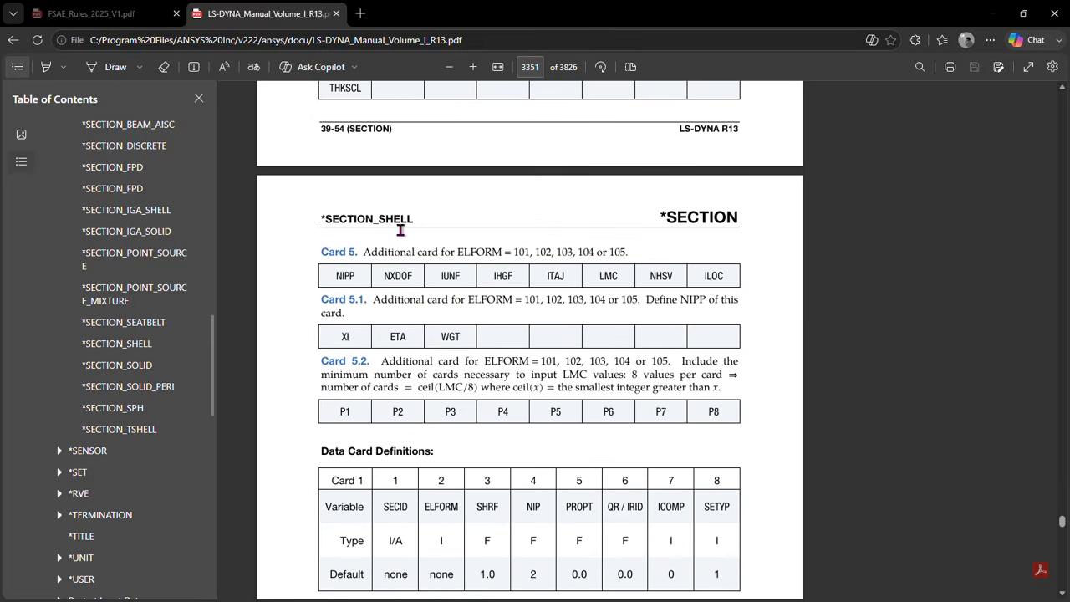
scroll(483, 241, down, 5)
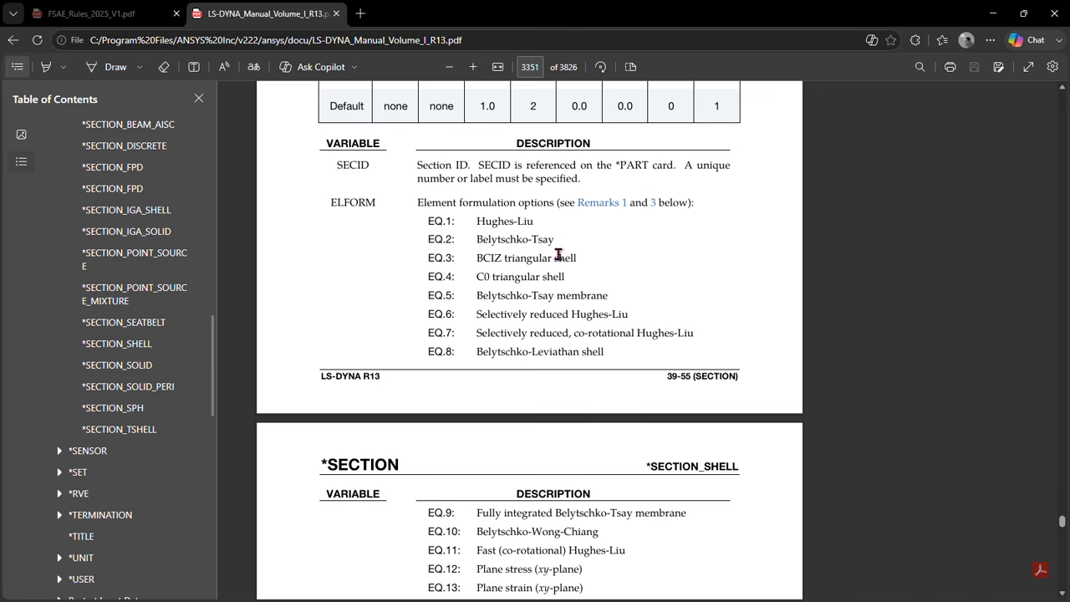
scroll(558, 303, down, 13)
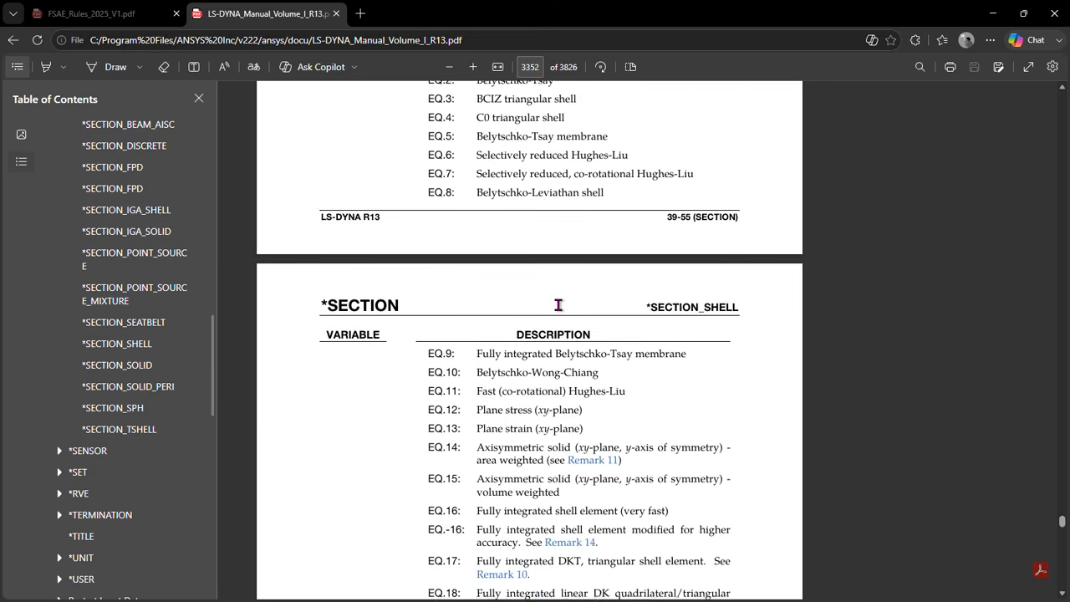
scroll(558, 311, down, 5)
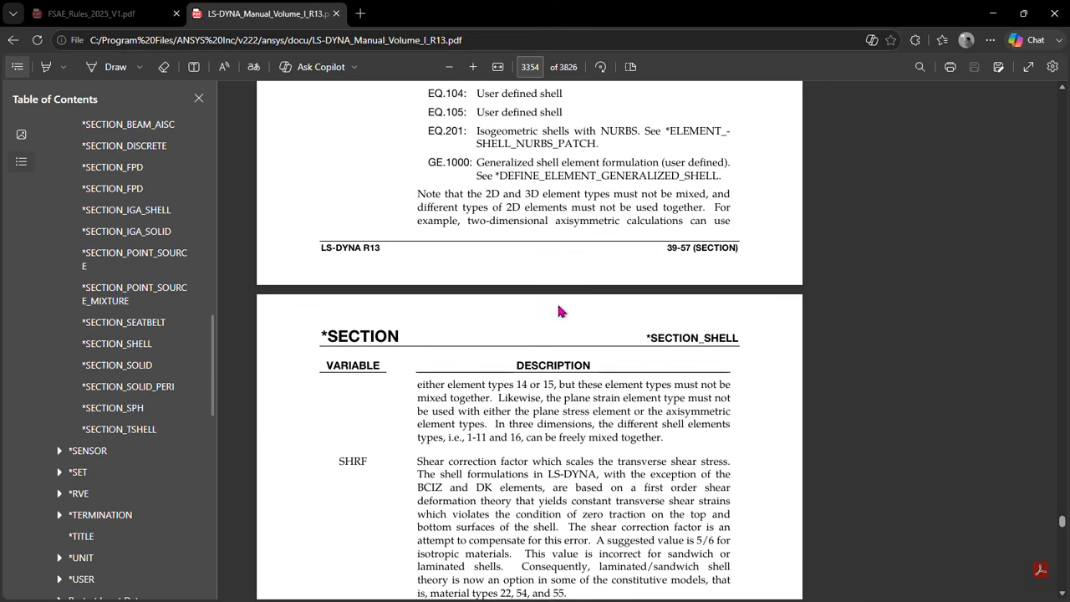
scroll(558, 311, up, 20)
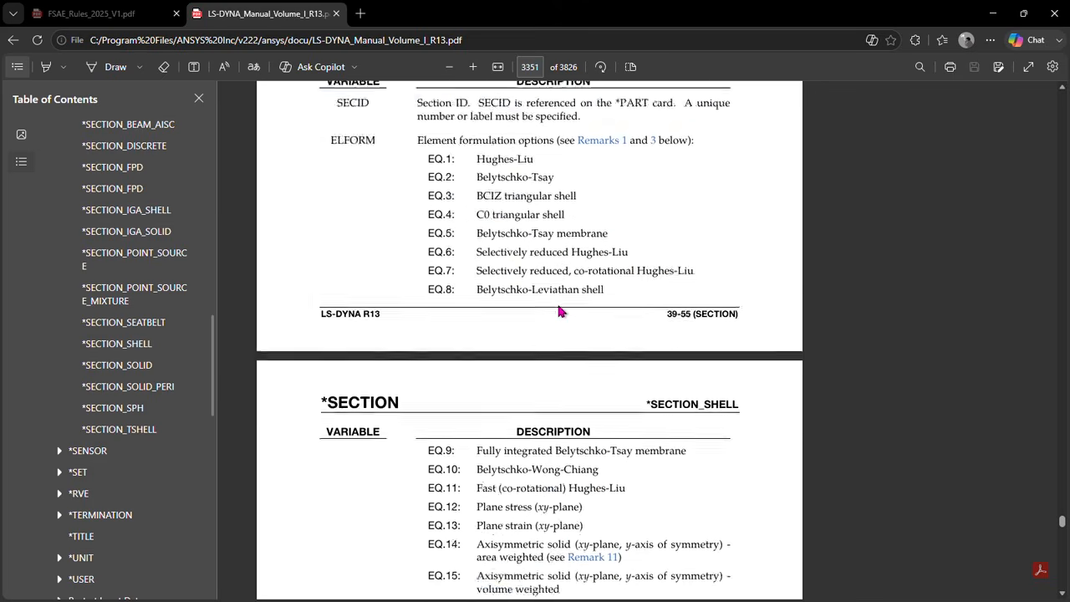
scroll(558, 311, up, 3)
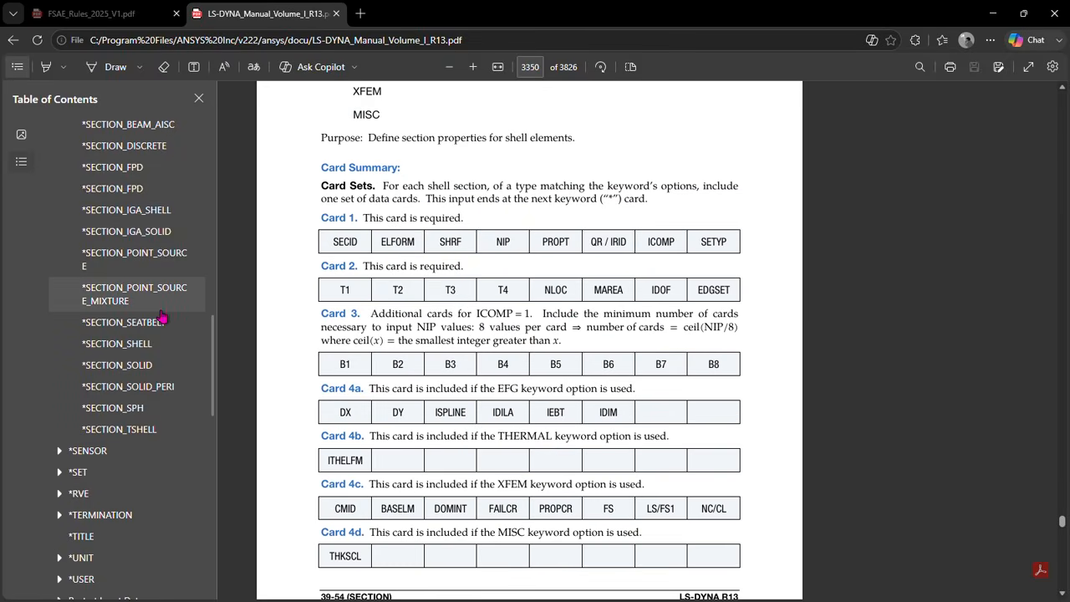
scroll(155, 318, down, 2)
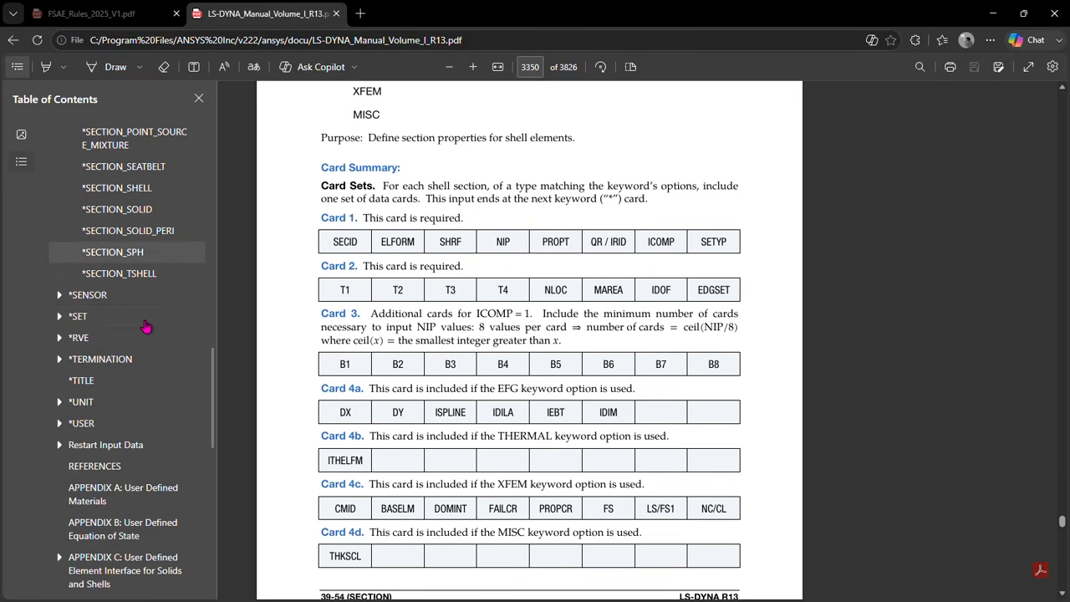
Step: Switch back to LS-PrePost, accept the plate_shell section definition and close its keyword form
scroll(146, 328, up, 4)
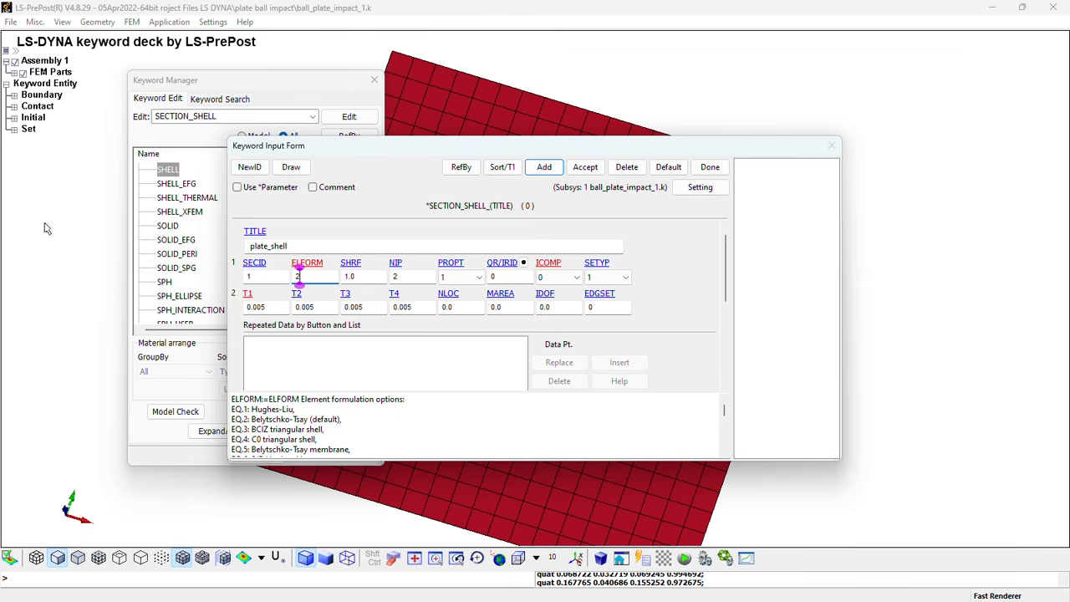
click(597, 168)
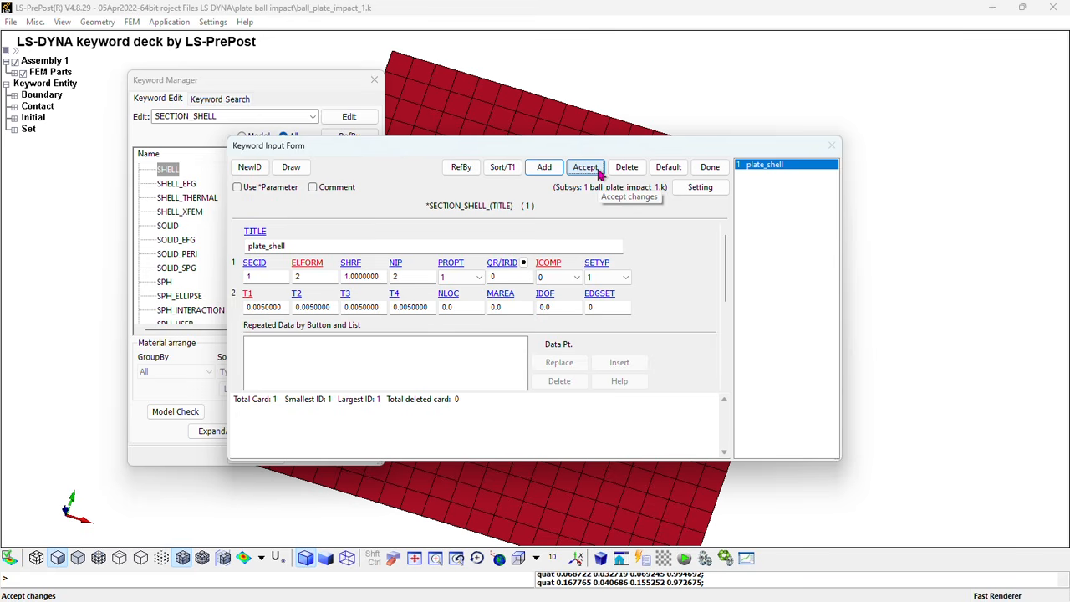
click(709, 168)
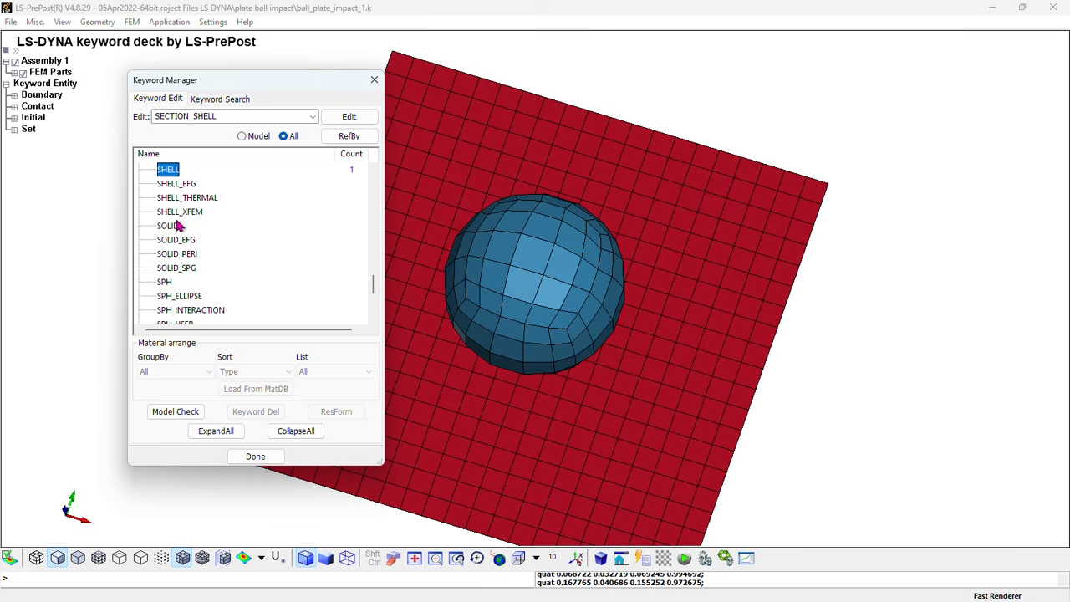
Step: Create a SECTION_SOLID entry with section ID 2 and title it ball_solid
scroll(181, 239, up, 2)
scroll(181, 239, down, 2)
click(170, 226)
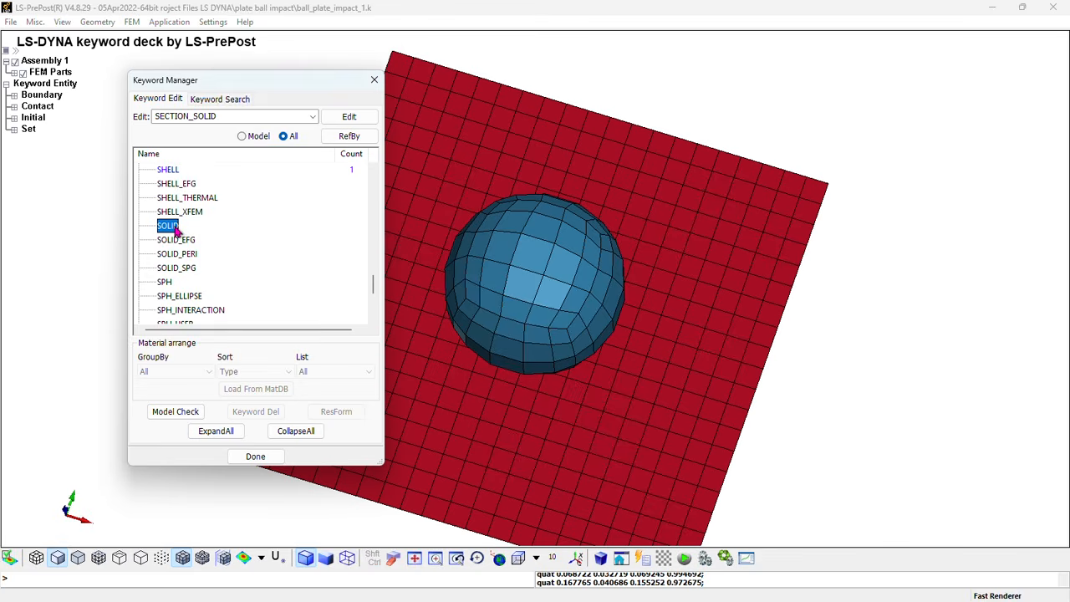
double_click(172, 228)
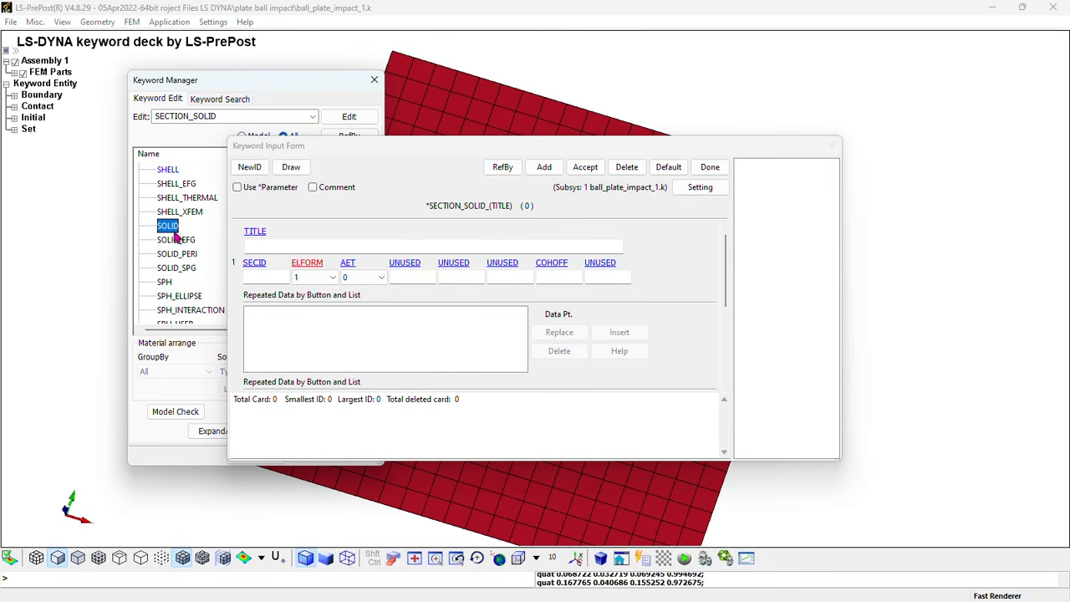
click(544, 168)
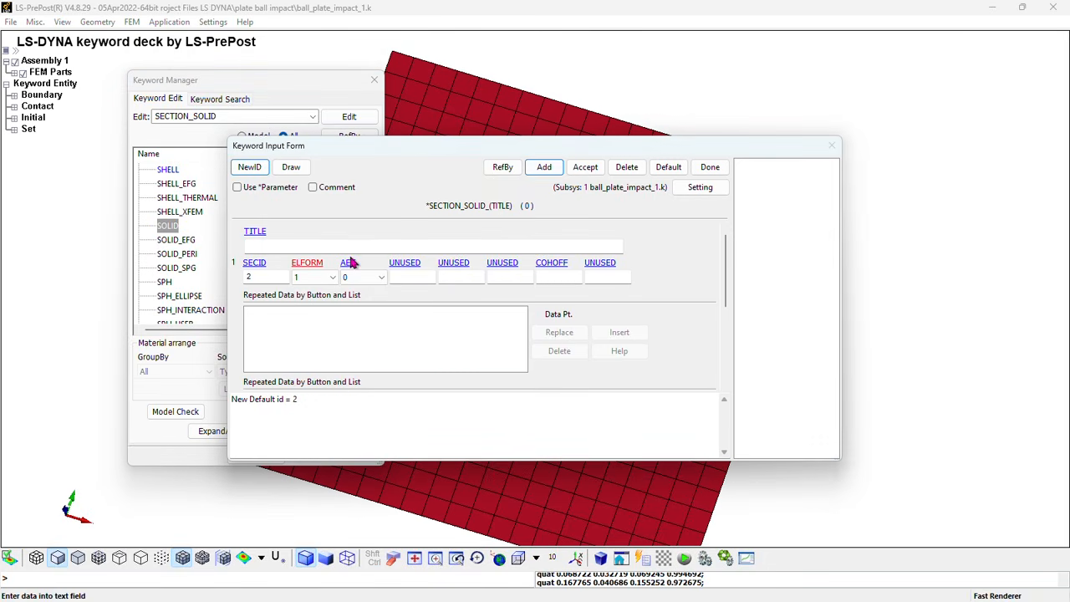
click(259, 248)
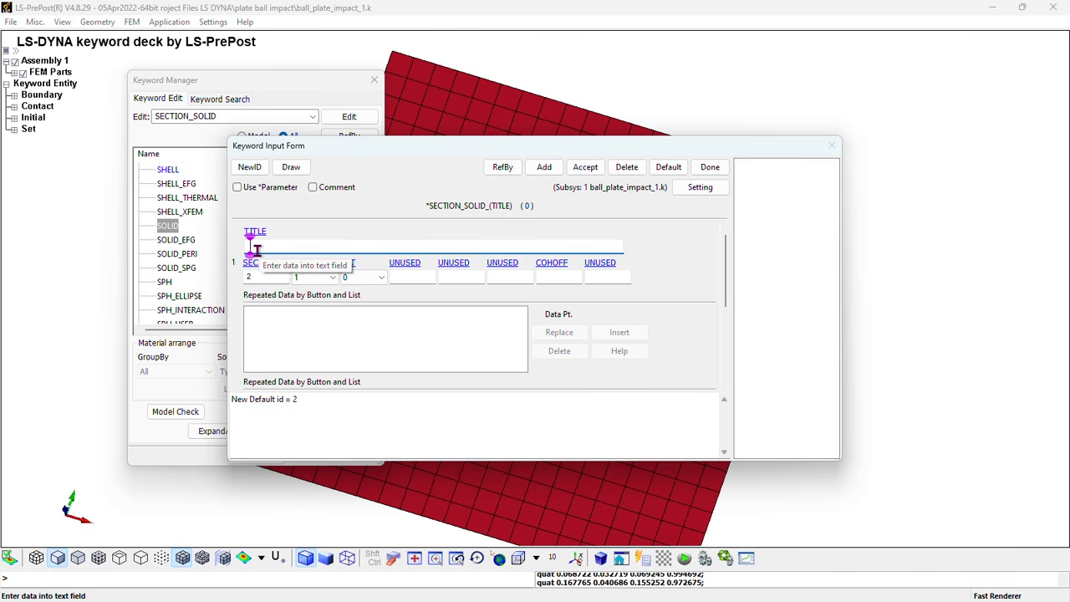
text(ball)
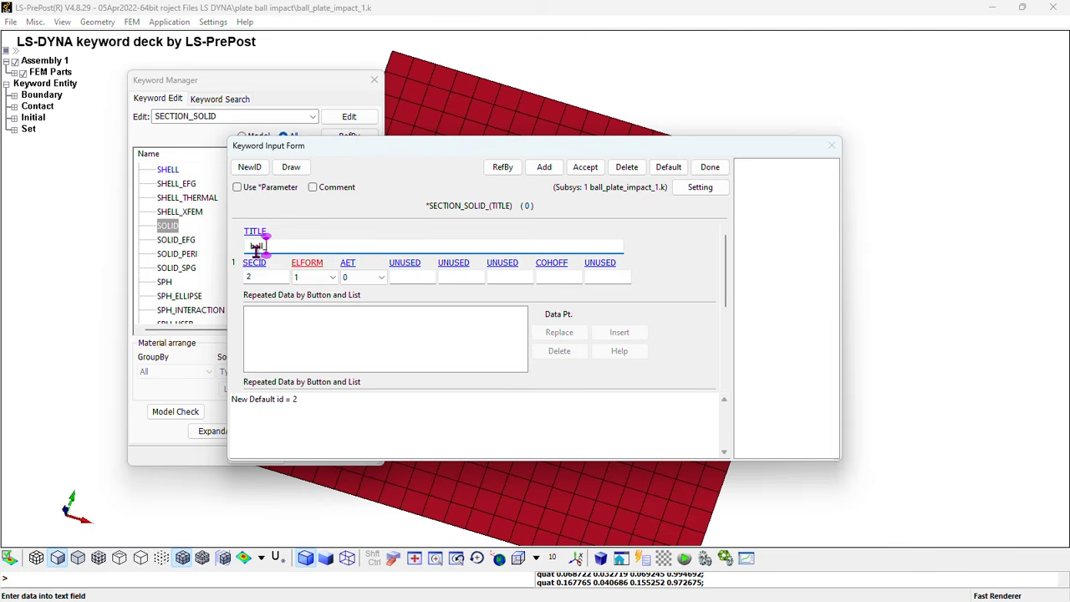
text(_solid)
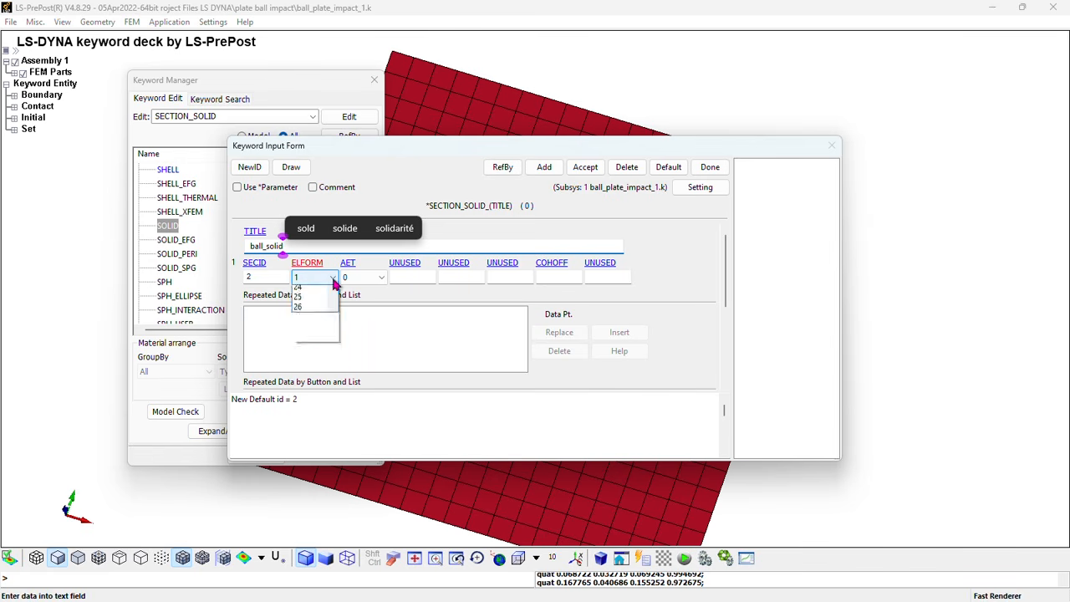
Step: Set the ball_solid section's ELFORM to 2, accept the definition and close the form
click(331, 278)
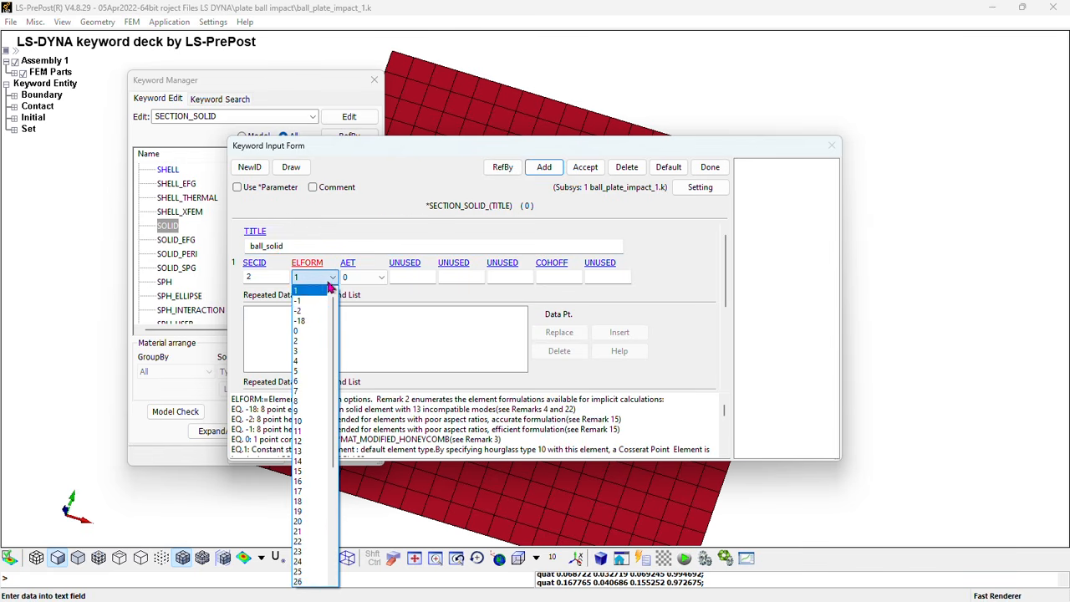
click(303, 340)
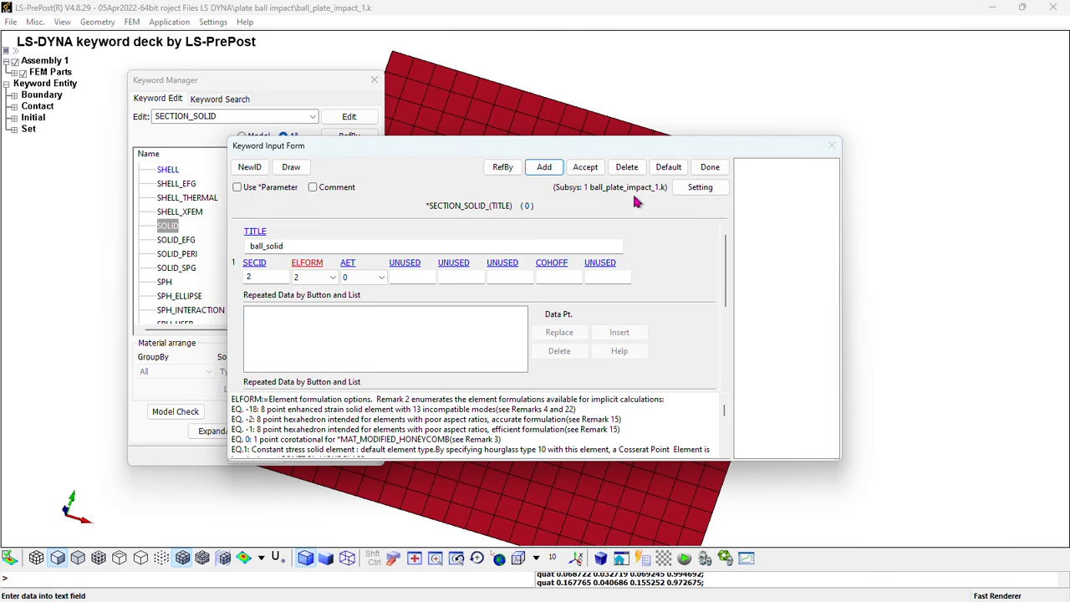
click(595, 168)
click(709, 168)
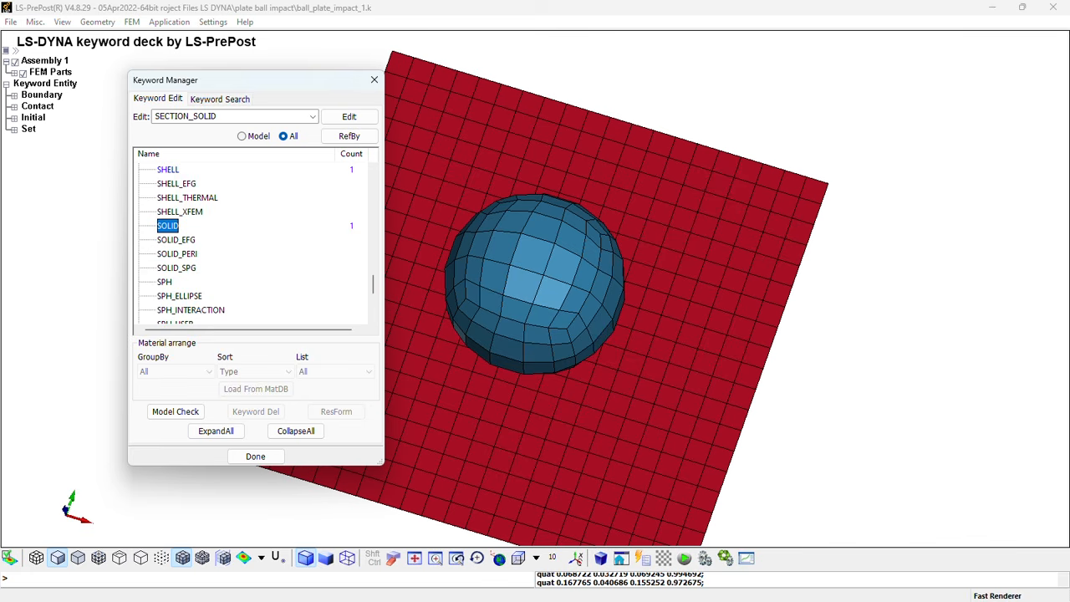
Step: Collapse the SECTION keyword group and expand the MAT keyword group
scroll(238, 224, up, 4)
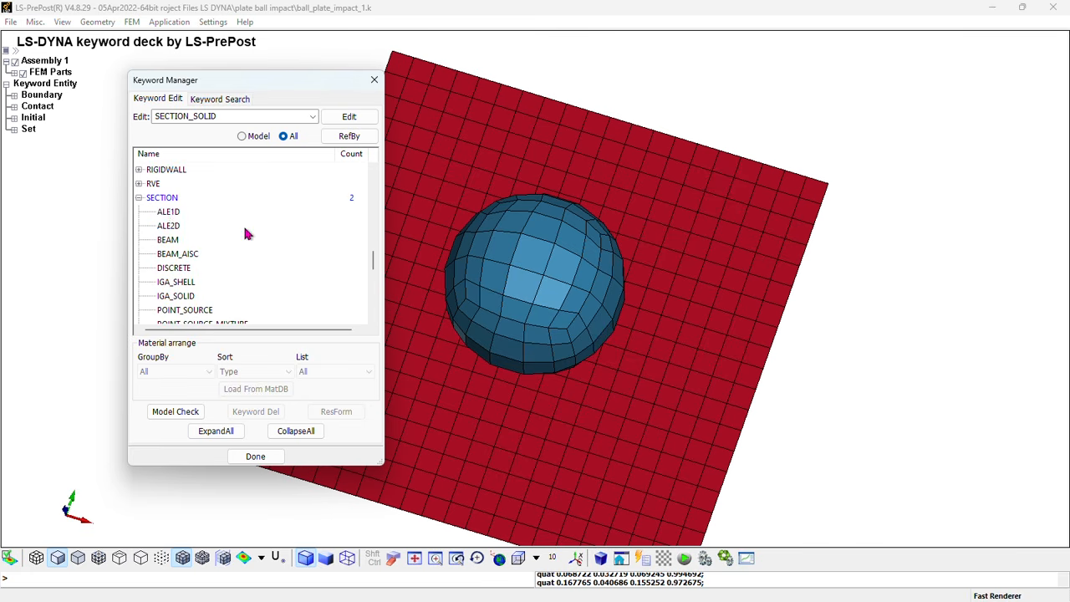
click(140, 198)
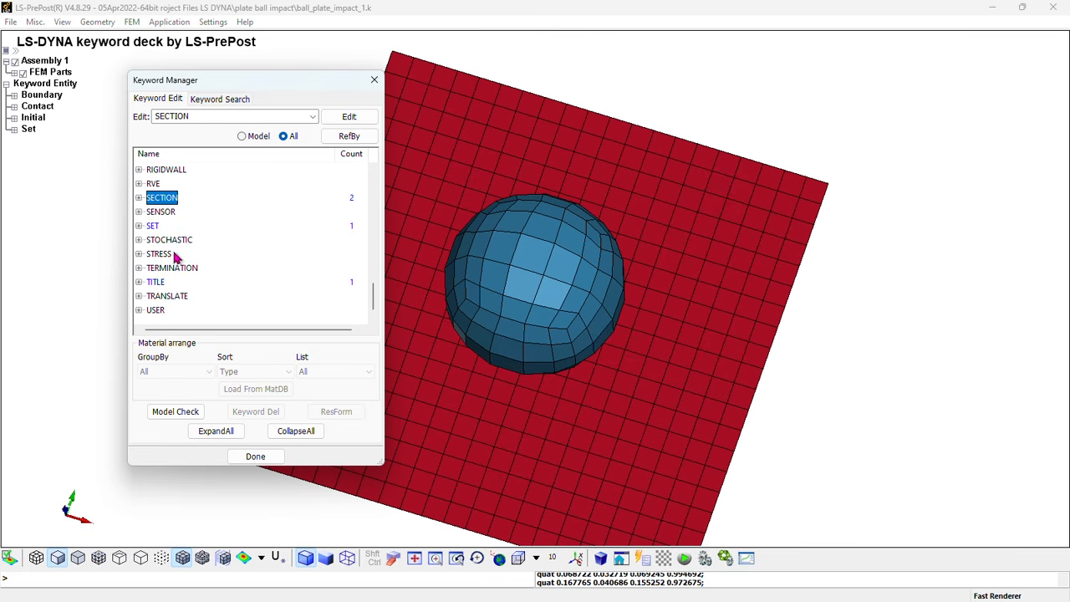
scroll(177, 258, up, 2)
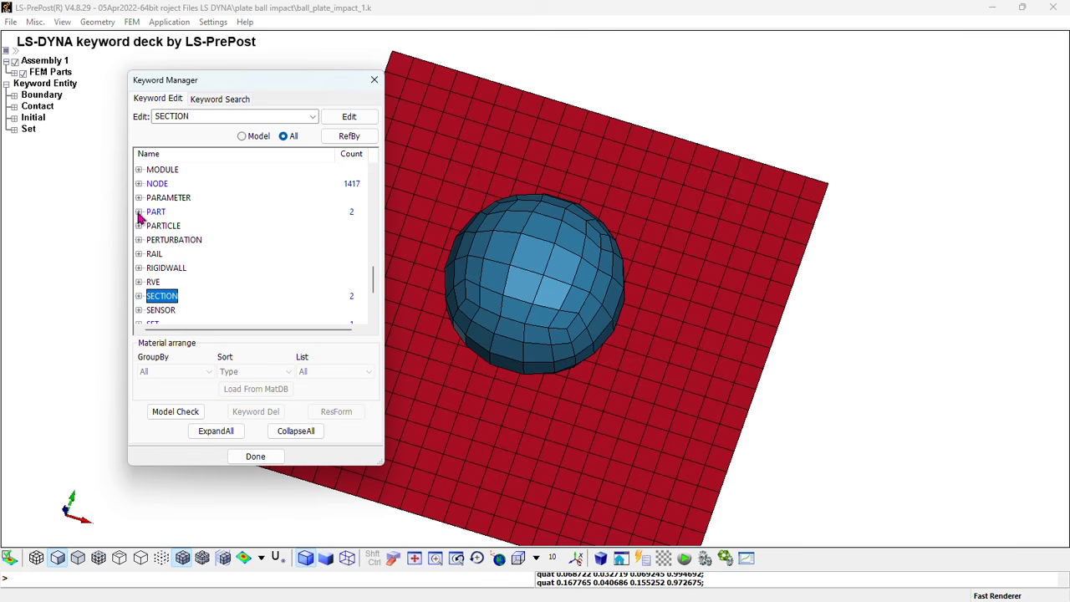
scroll(172, 251, up, 2)
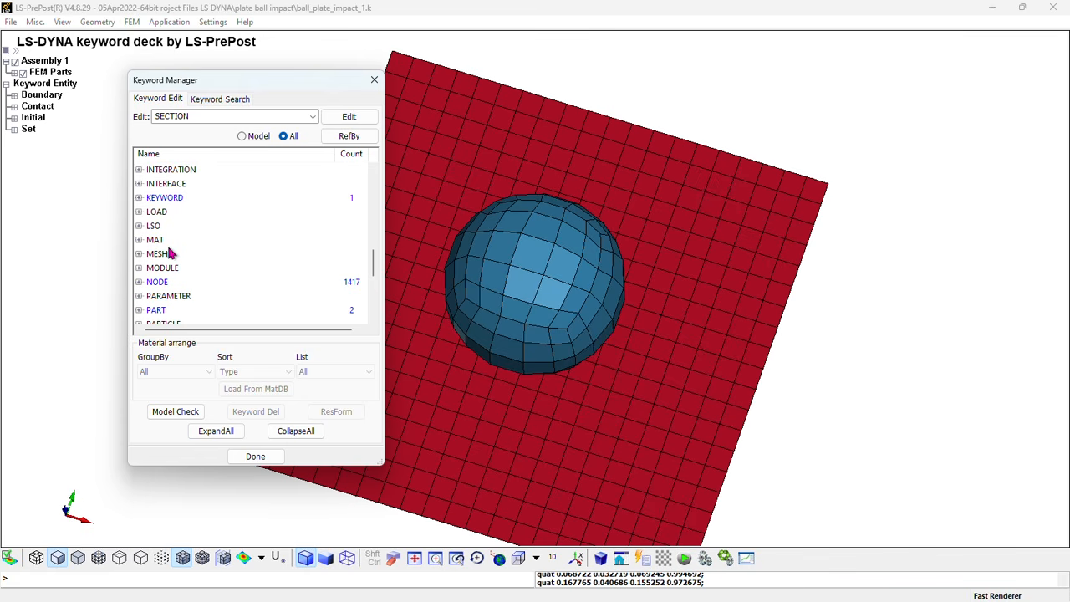
click(139, 240)
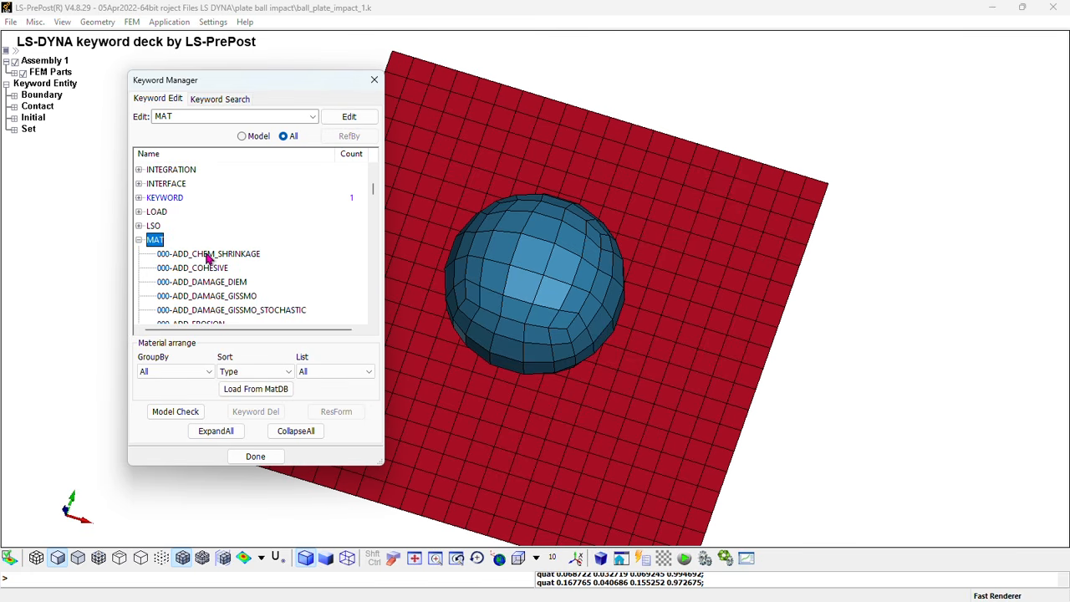
Step: Find the 024-PIECEWISE_LINEAR_PLASTICITY material model and open its keyword form
scroll(207, 257, down, 6)
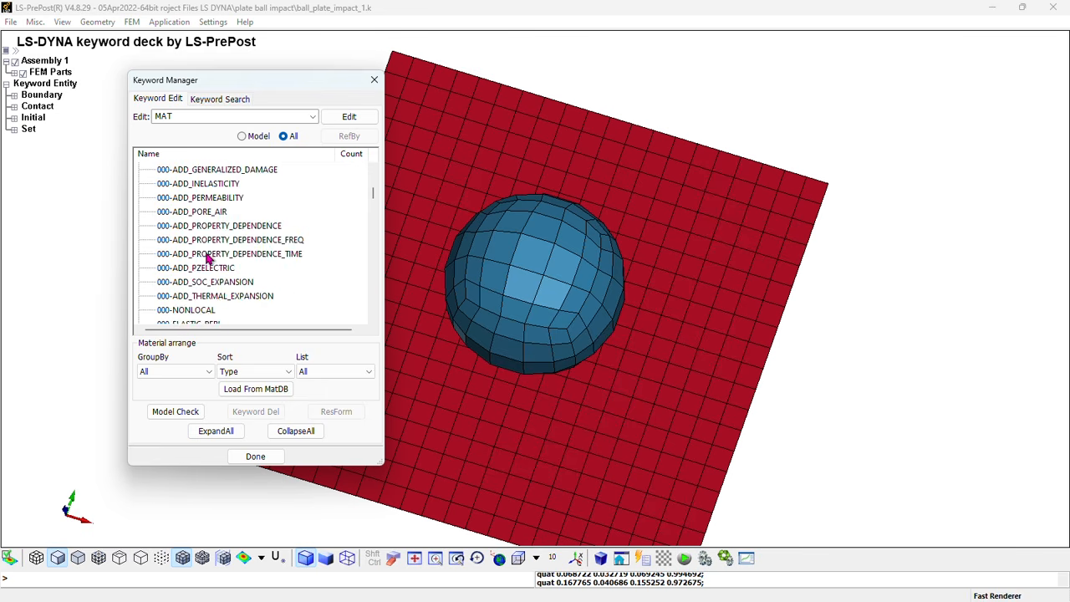
scroll(207, 257, down, 6)
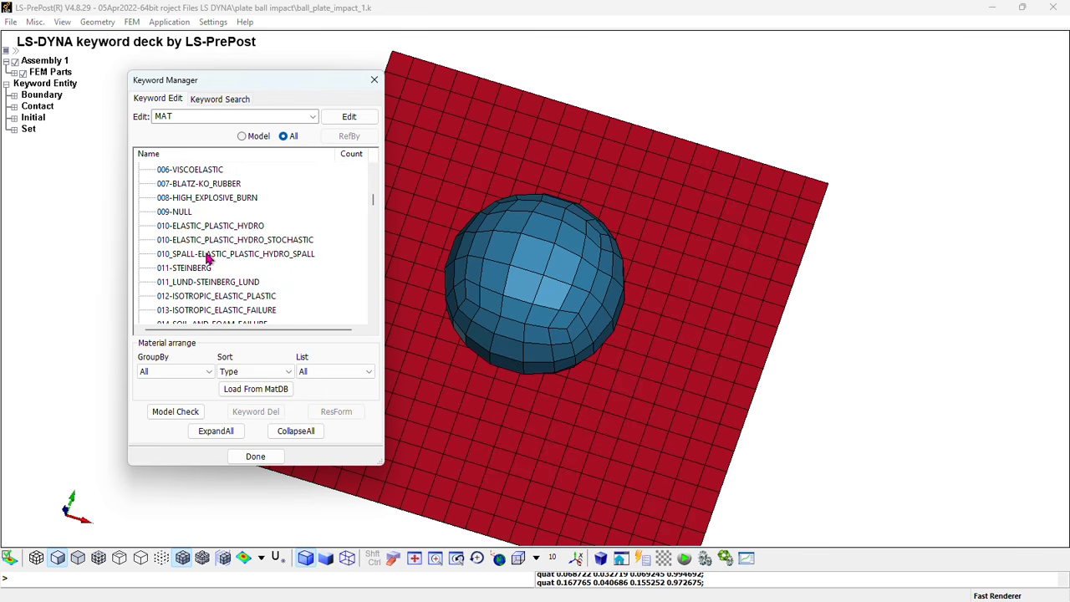
scroll(208, 257, down, 3)
scroll(202, 282, down, 3)
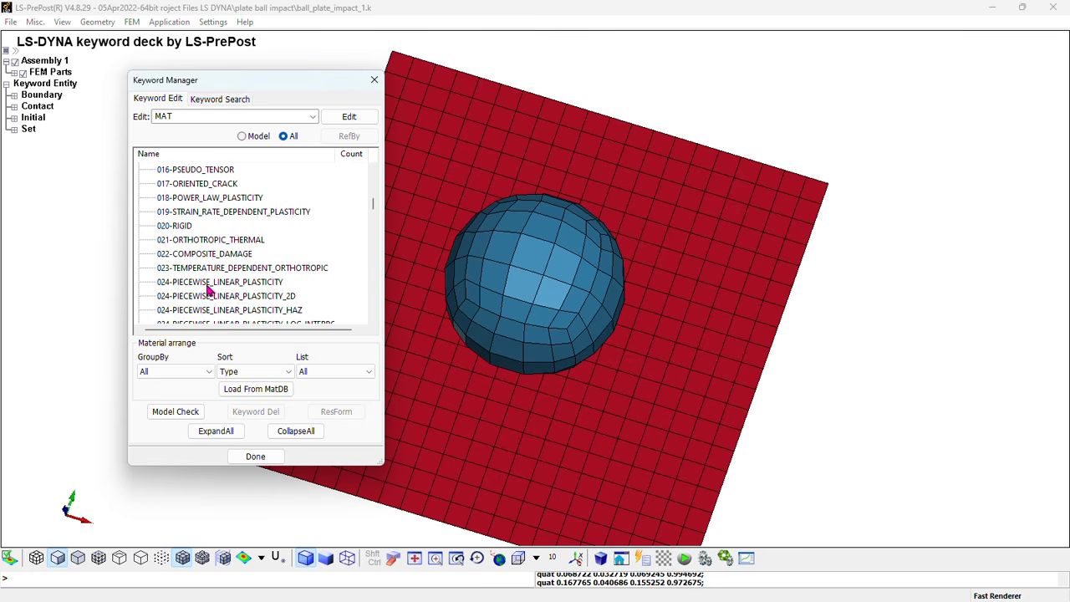
click(209, 284)
double_click(210, 284)
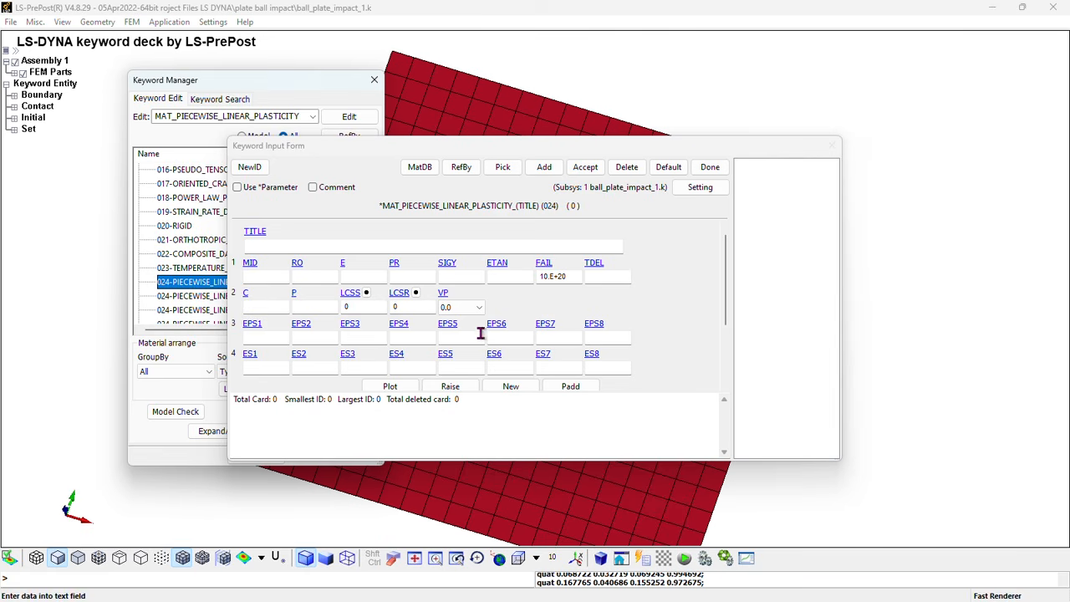
Step: Add a piecewise linear plasticity material with ID 1 and title it Plate_plasticity_material
click(544, 167)
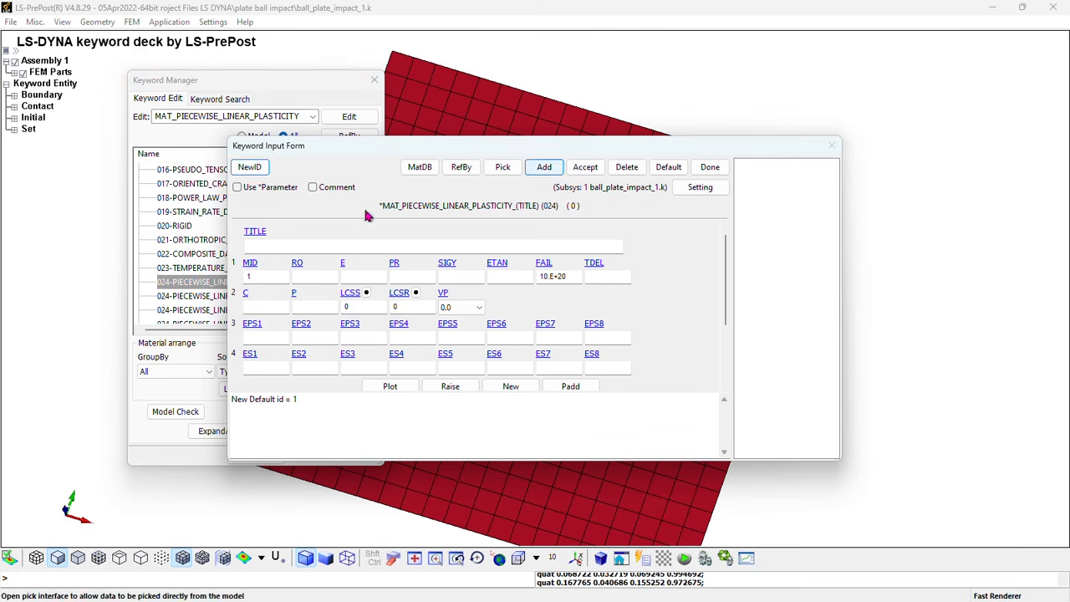
click(260, 246)
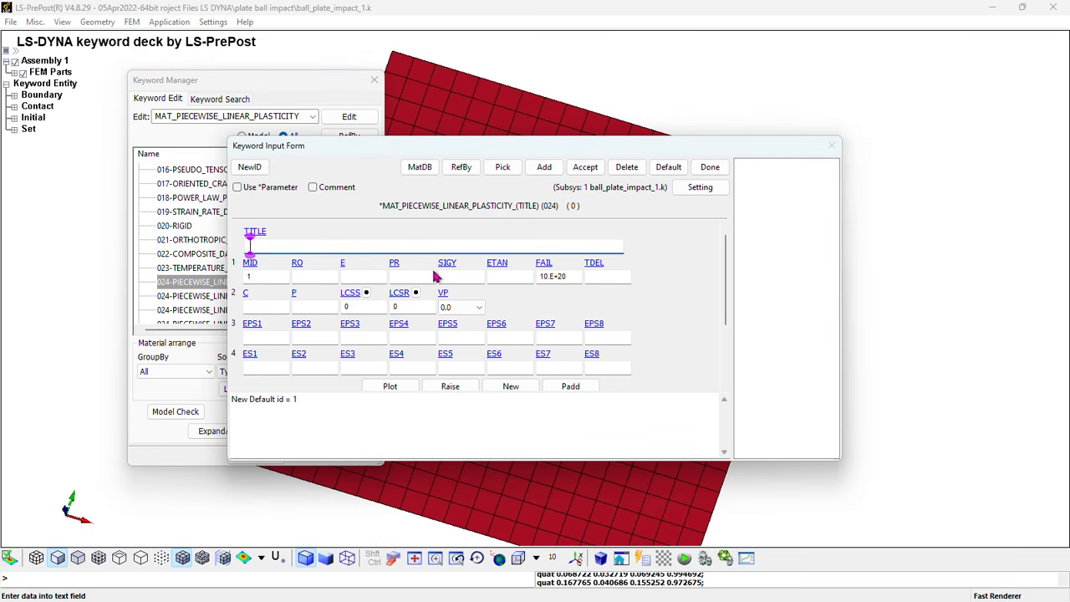
text(Pla)
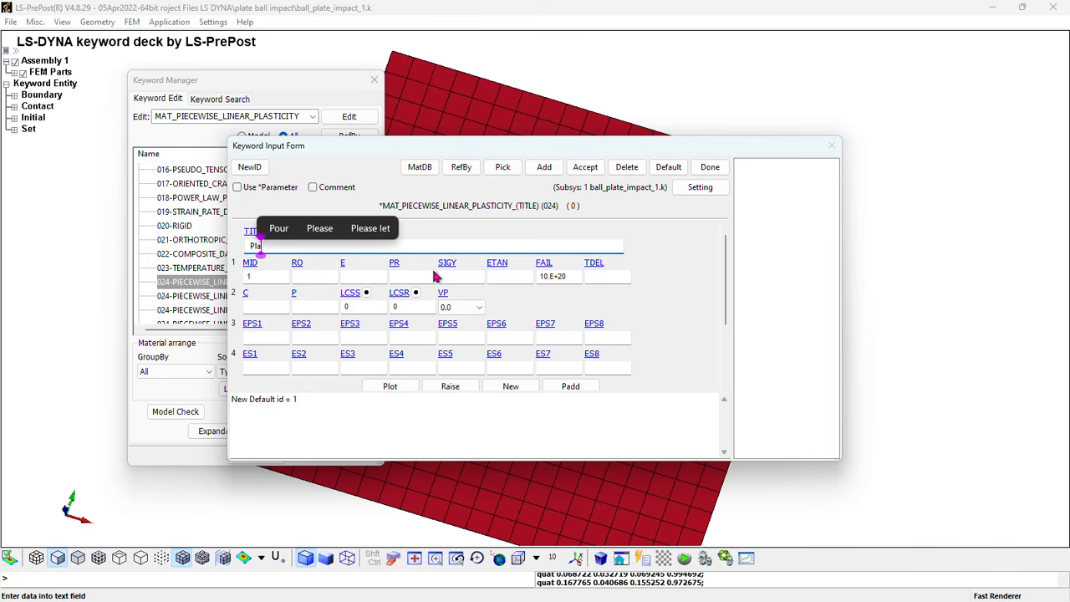
text(te_p)
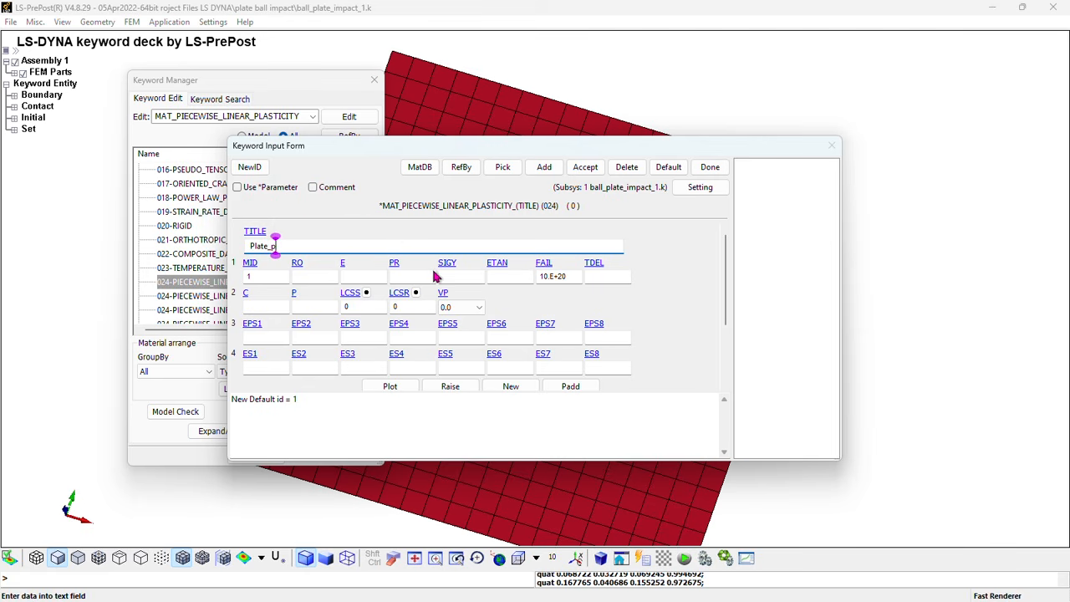
text(lasticity)
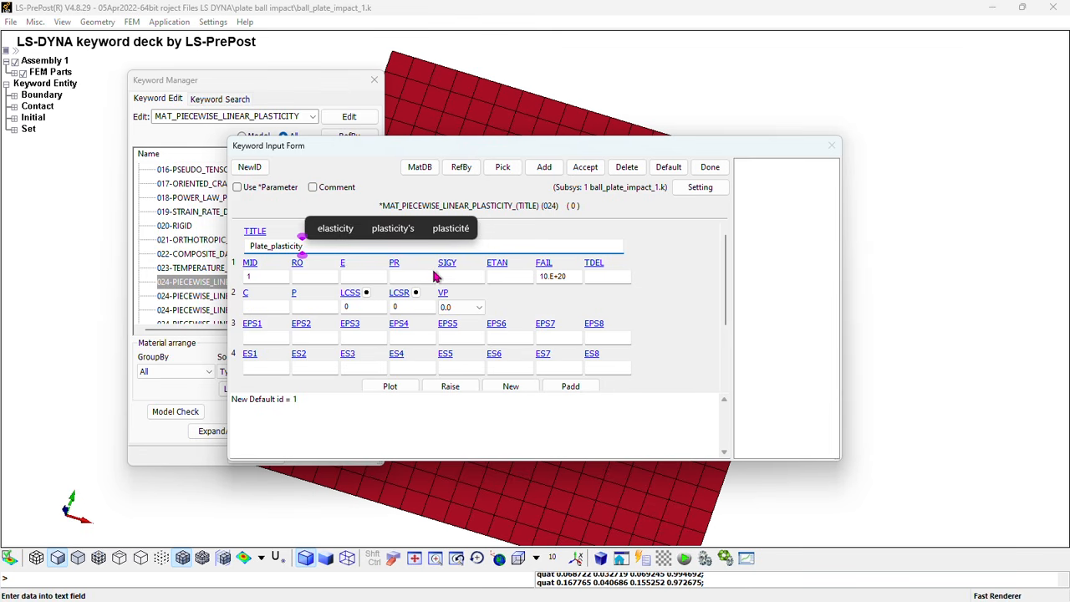
text(_material)
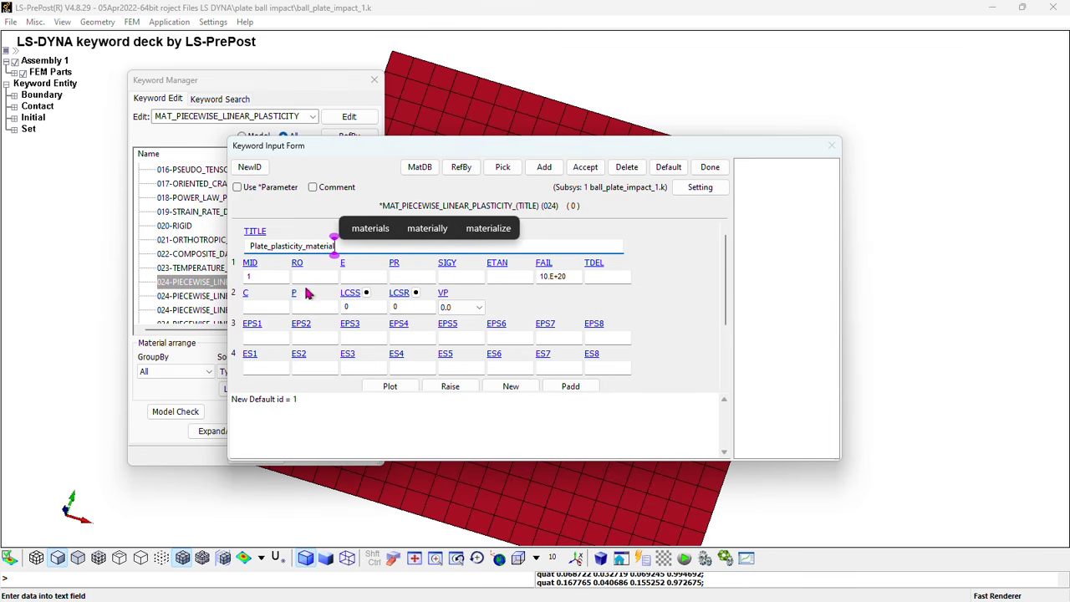
Step: Set the plate material's mass density RO to 7850, Young's modulus E to 209e9 and Poisson's ratio PR to 0.29
click(302, 273)
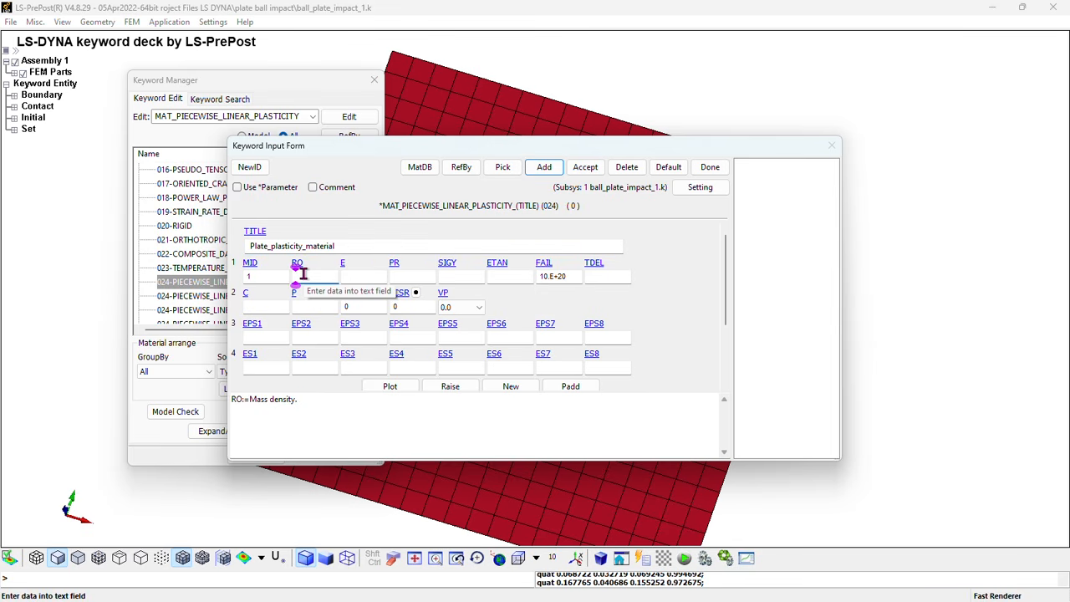
text(7850)
click(352, 276)
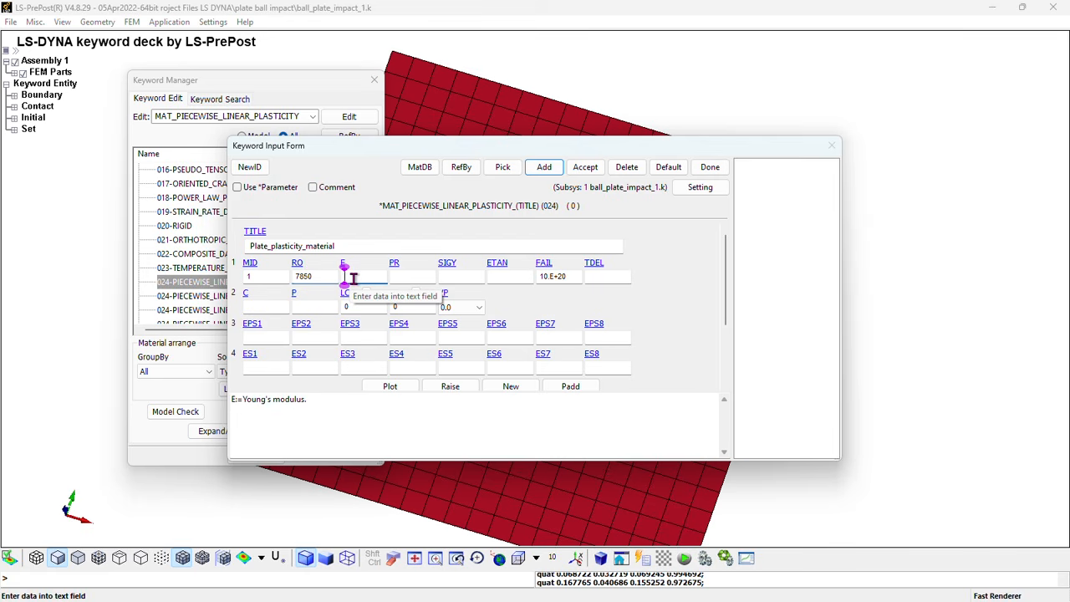
text(209e9)
click(411, 276)
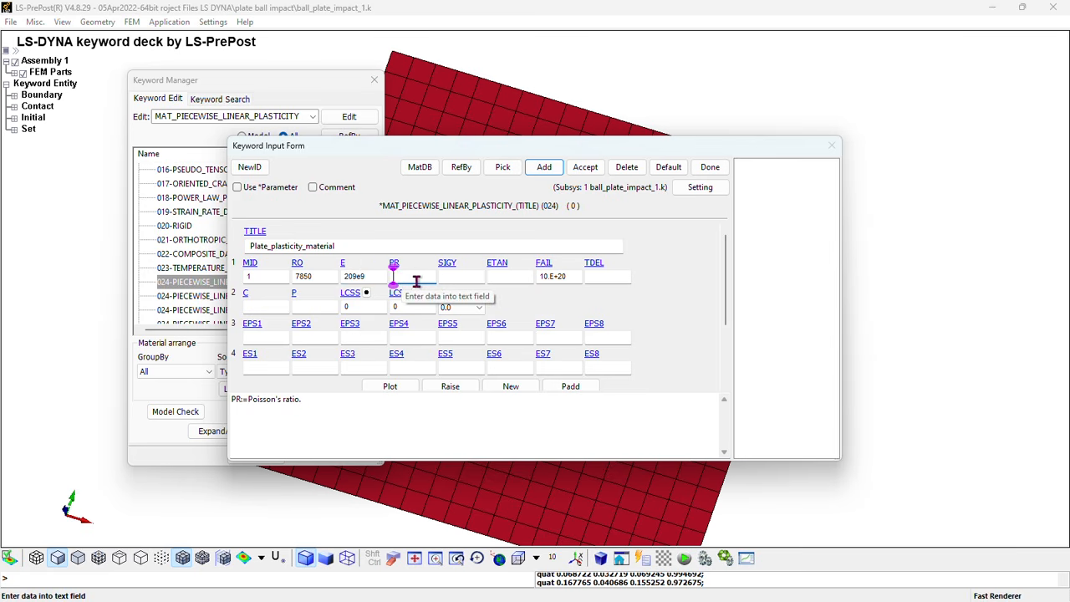
text(0.29)
Step: Set the plate material's yield stress SIGY to 500e6 and tangent modulus ETAN to 10e9, and bring up the EPS1 description
click(451, 276)
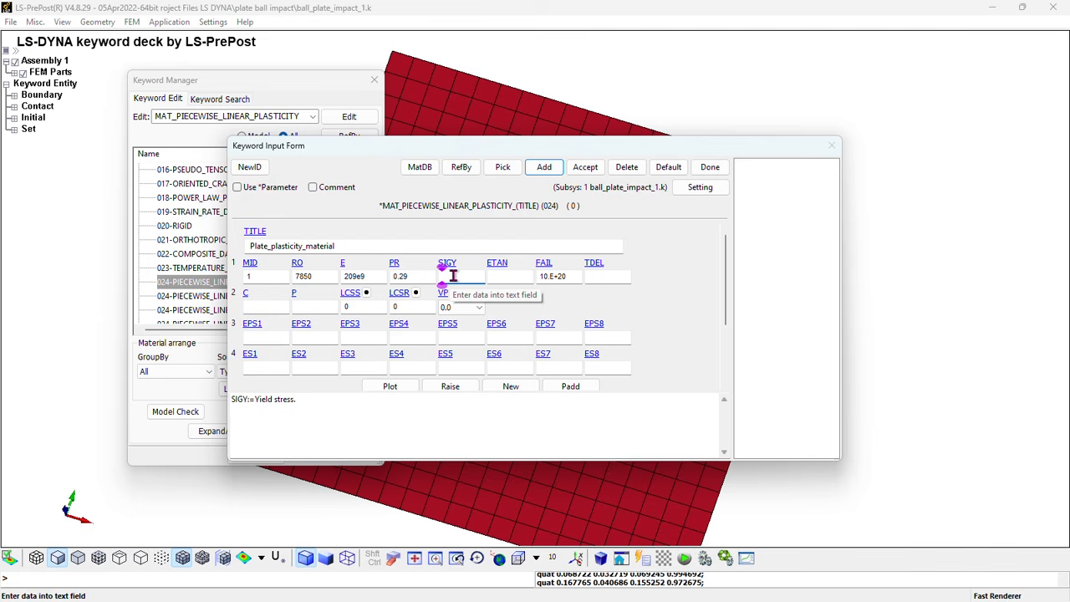
text(500e6)
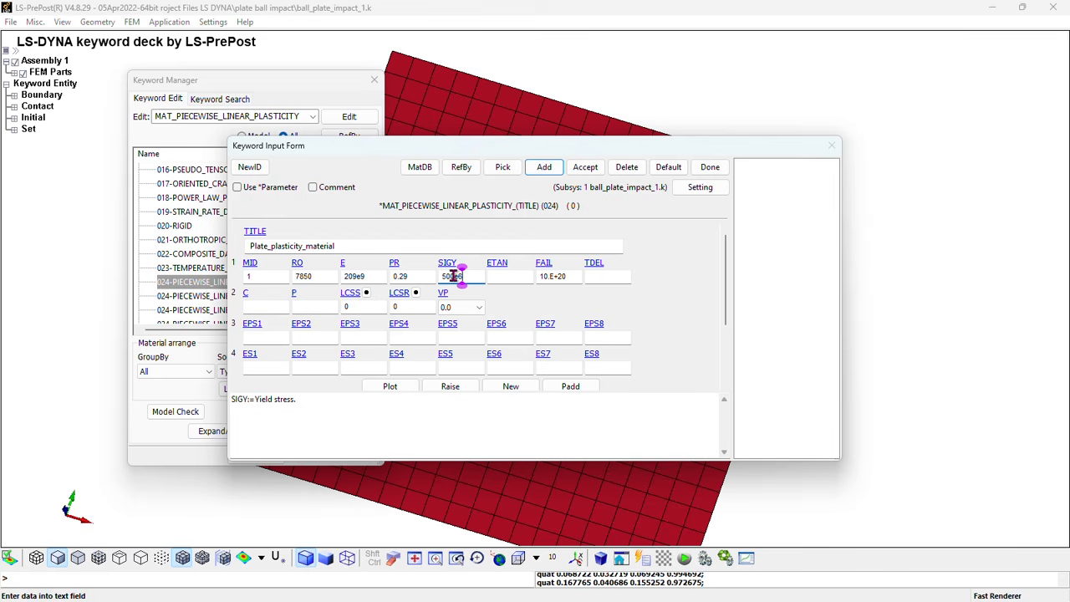
click(505, 277)
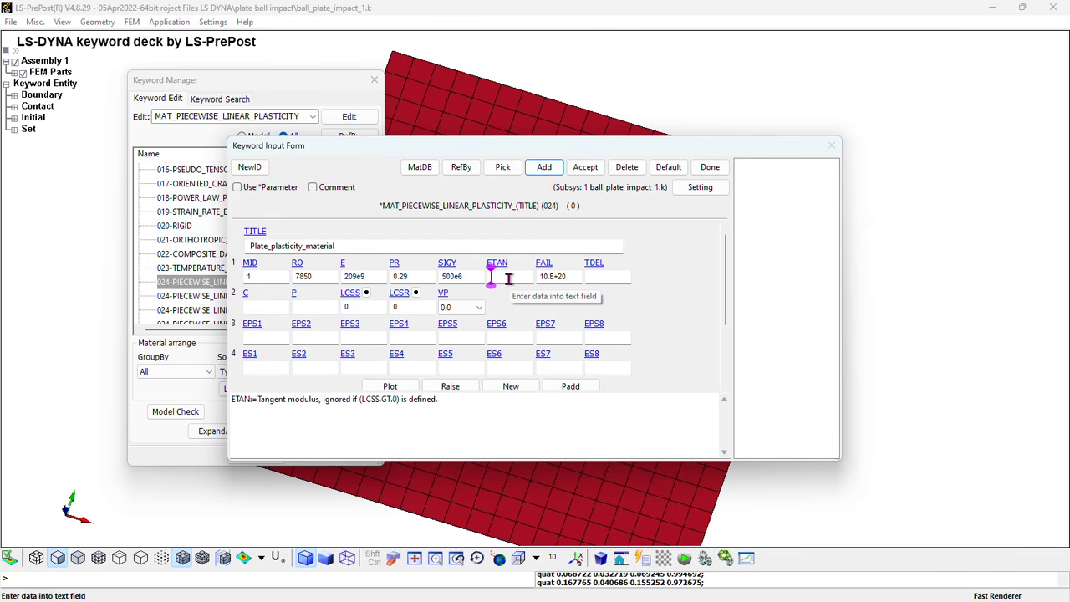
text(10e9)
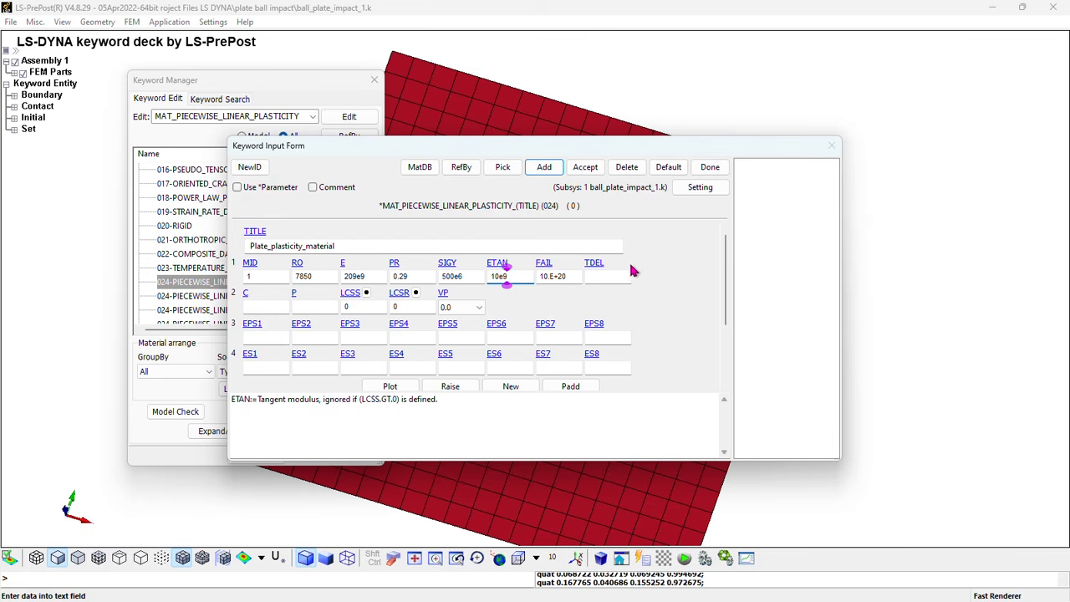
click(256, 336)
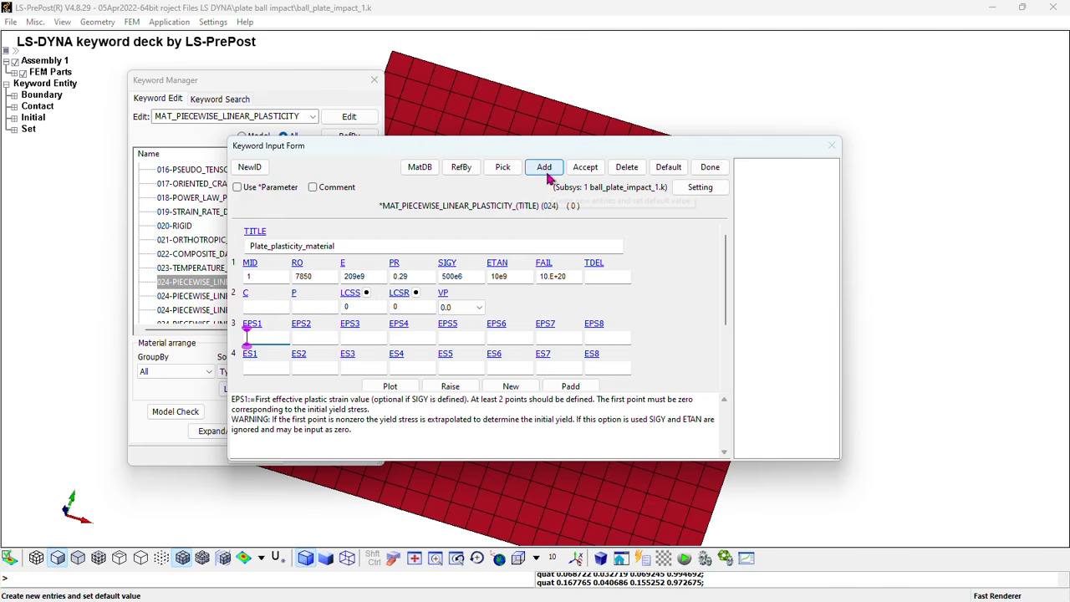
Step: Accept the plate's piecewise linear plasticity material and close its keyword form
click(585, 170)
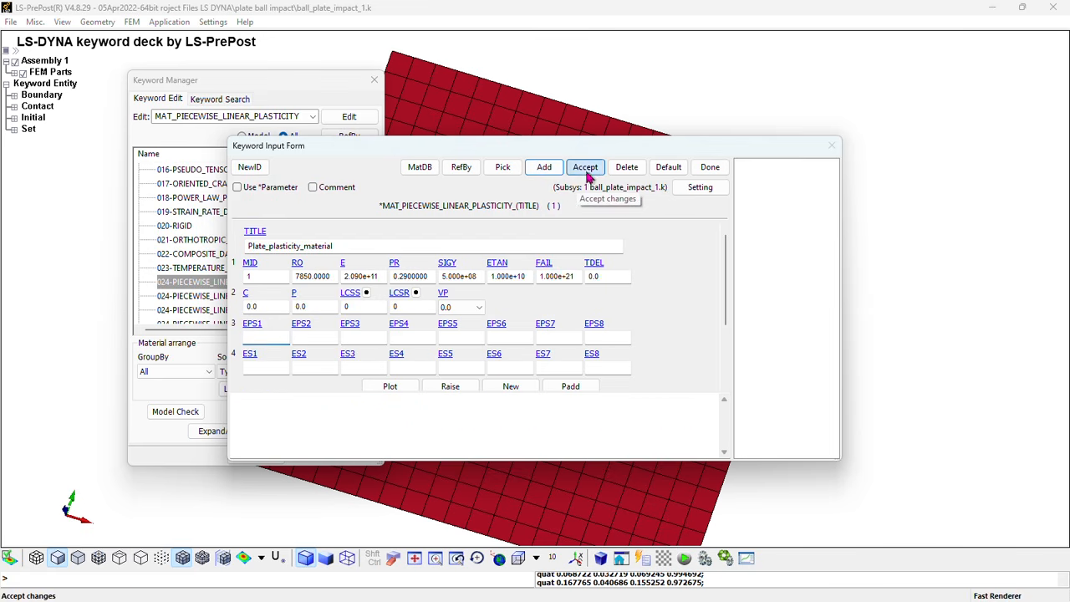
click(710, 168)
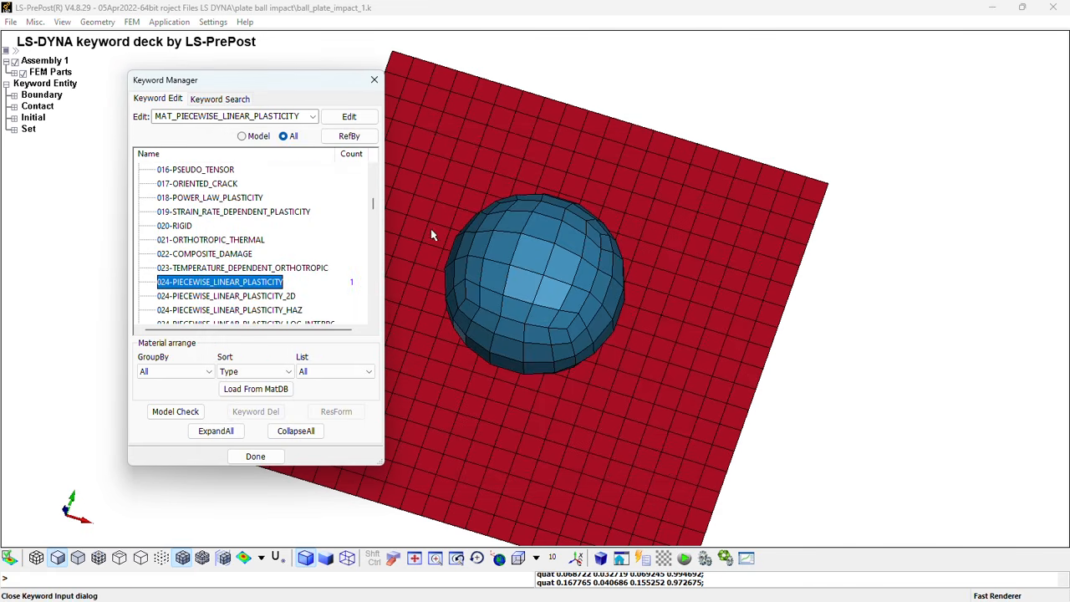
Step: Find the 001-ELASTIC material model among the MAT keywords and open its keyword form
scroll(211, 265, down, 3)
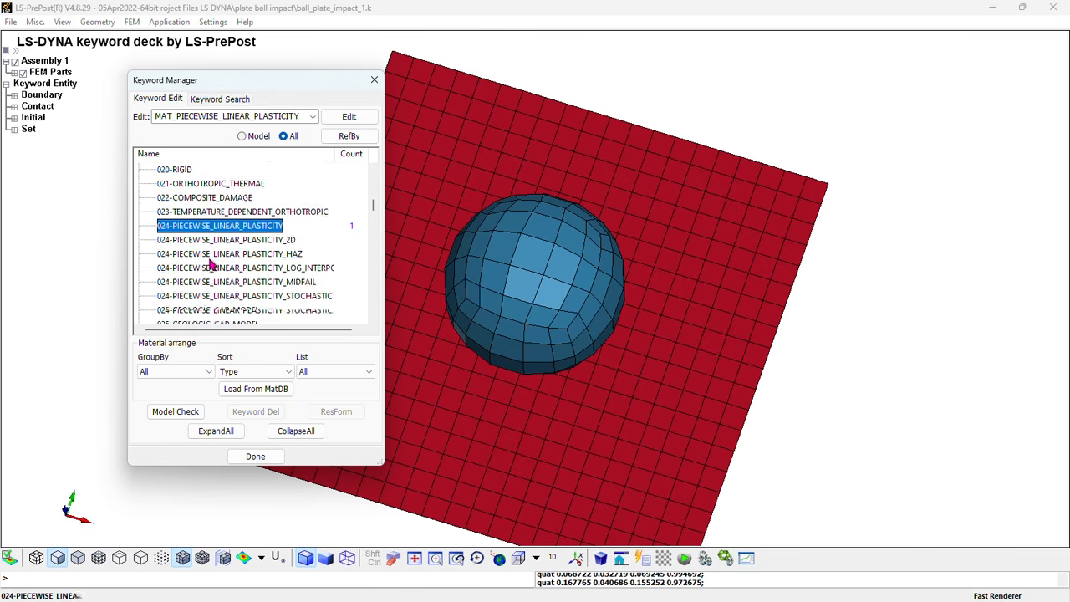
scroll(211, 266, down, 3)
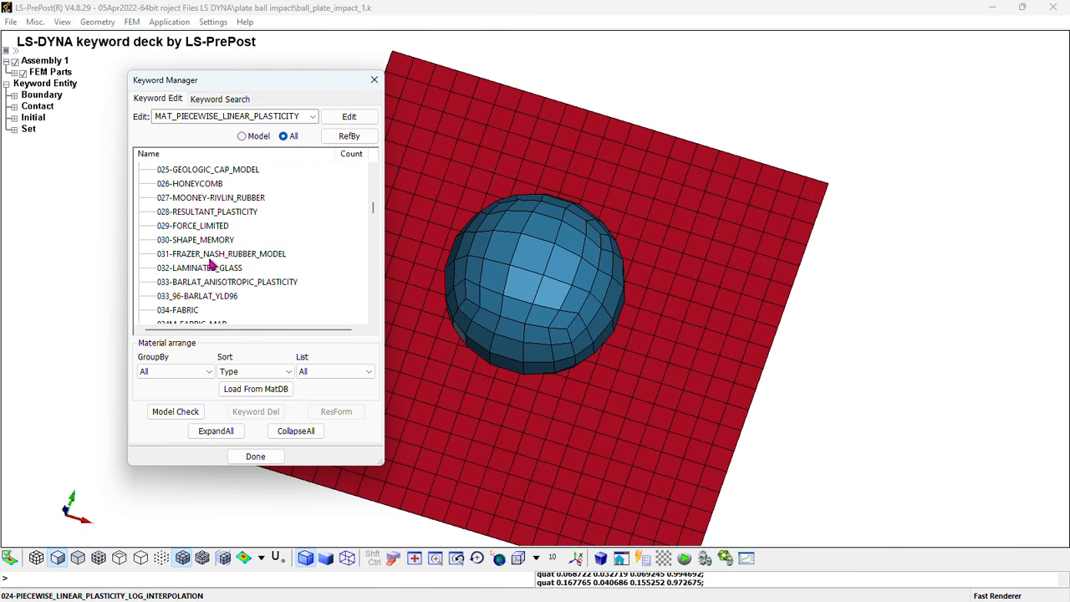
scroll(211, 265, down, 15)
scroll(210, 265, up, 12)
scroll(211, 266, up, 12)
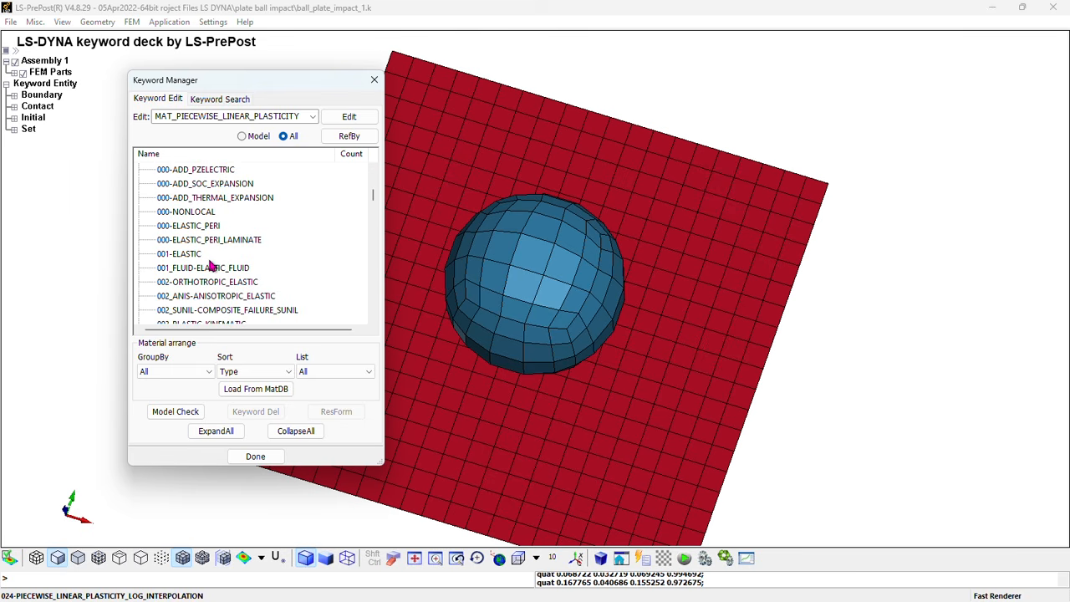
scroll(211, 266, down, 8)
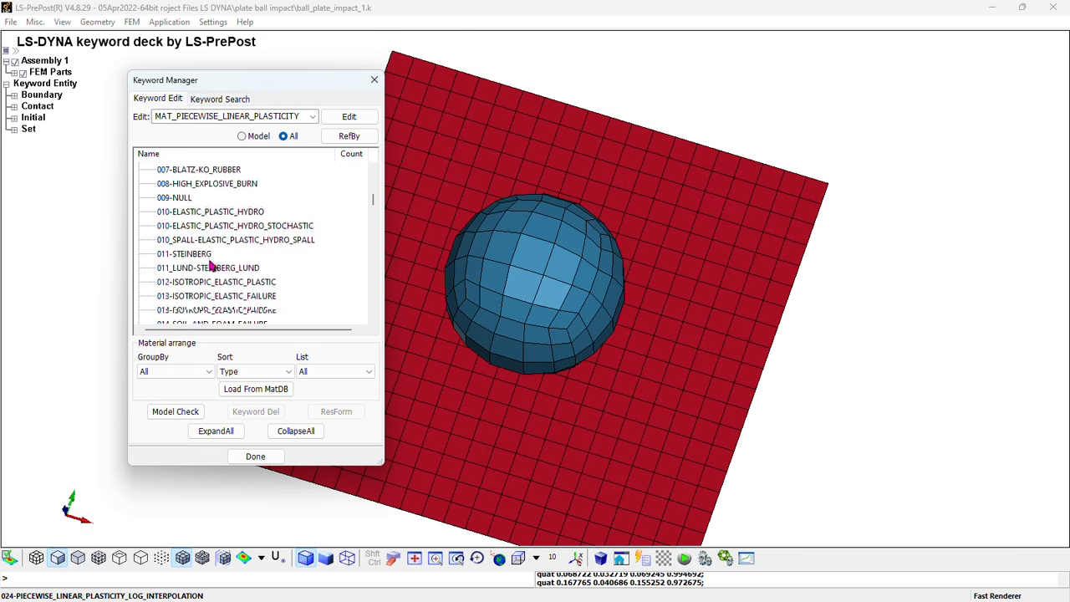
scroll(211, 266, up, 3)
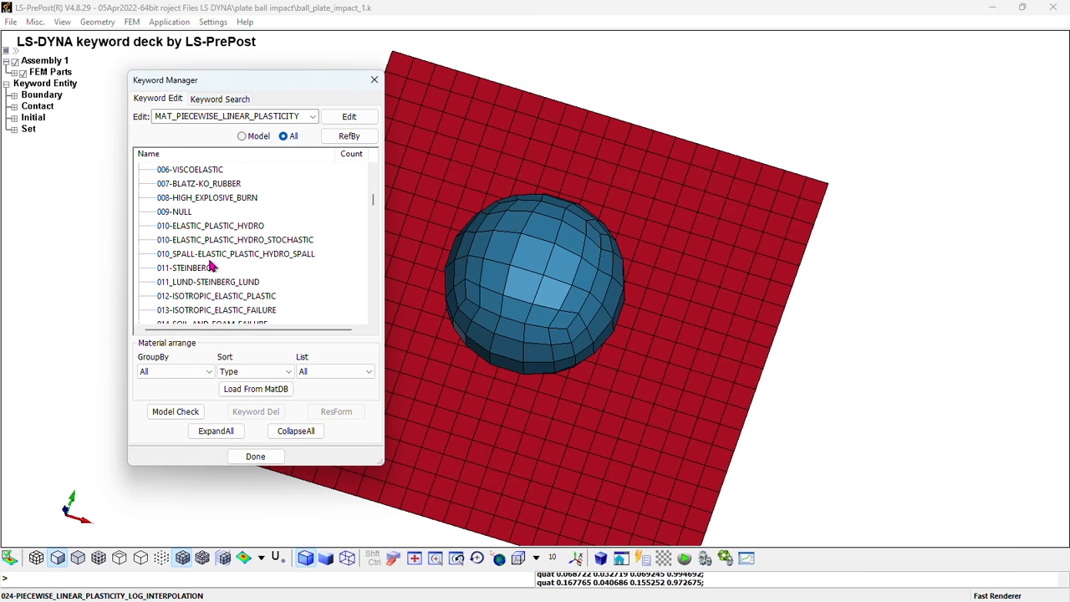
scroll(211, 265, down, 3)
scroll(210, 266, down, 9)
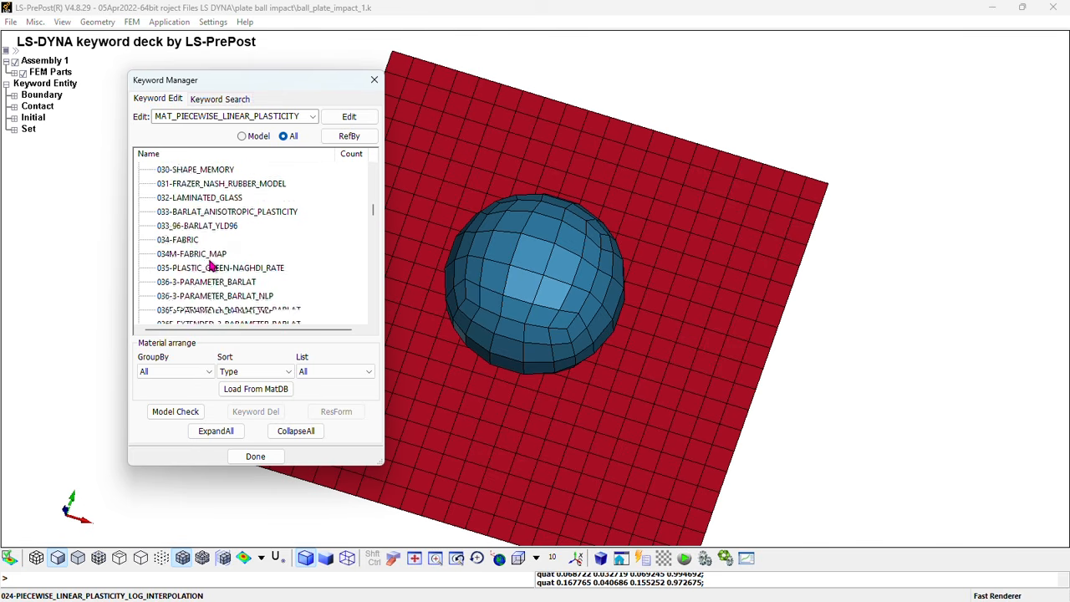
scroll(211, 266, down, 15)
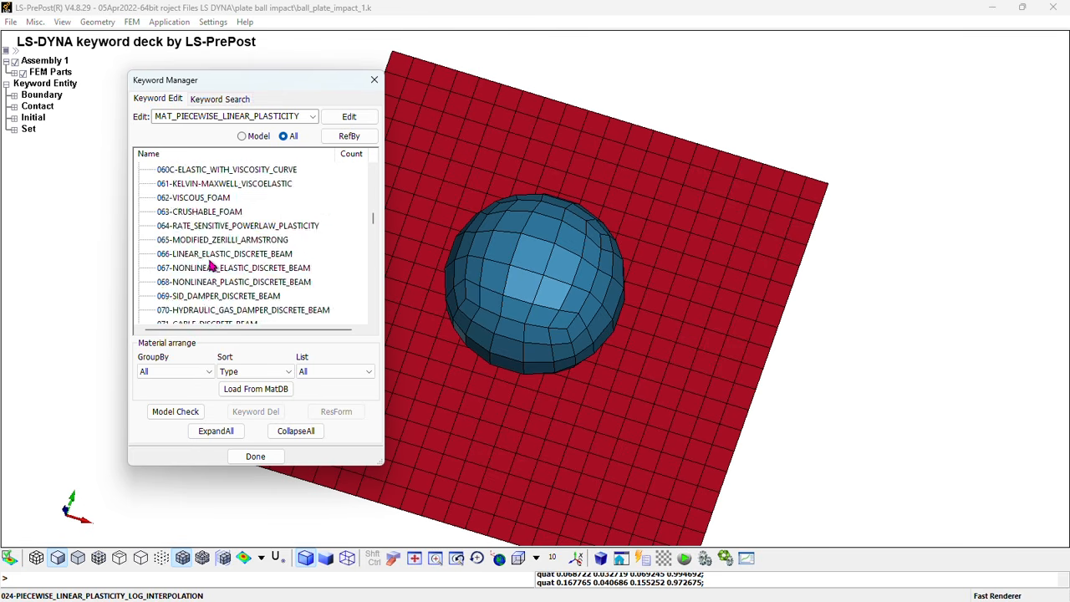
scroll(211, 266, down, 12)
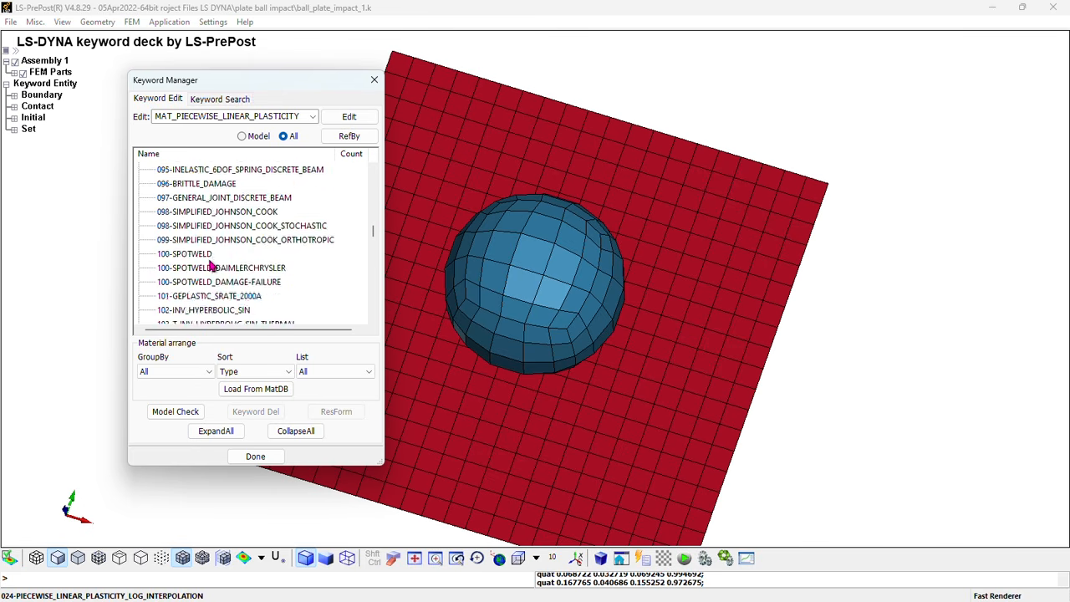
scroll(211, 266, down, 15)
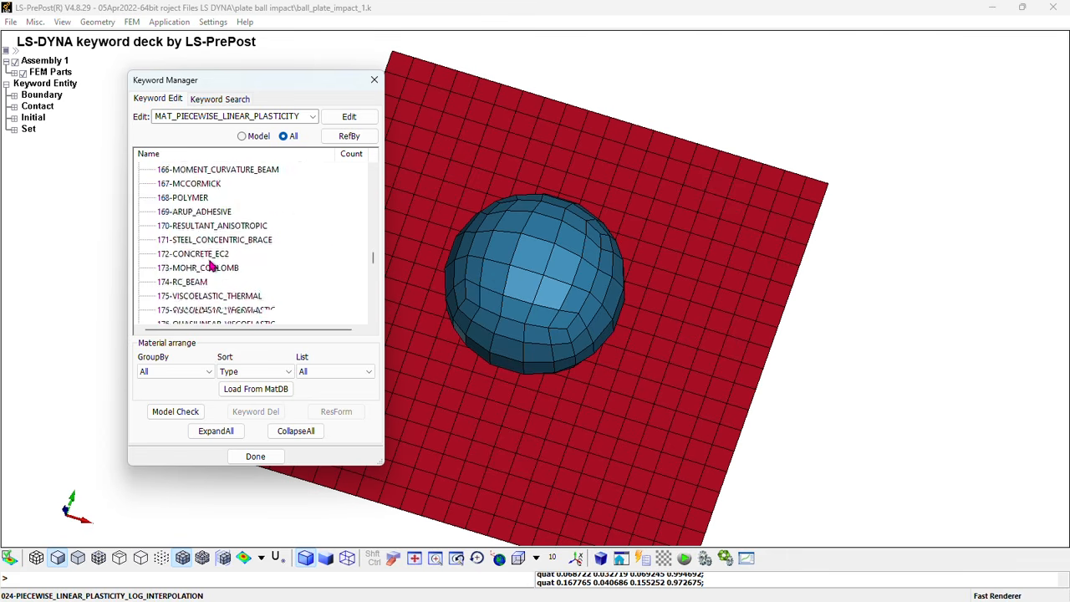
scroll(213, 266, down, 10)
scroll(216, 266, up, 8)
scroll(326, 252, up, 18)
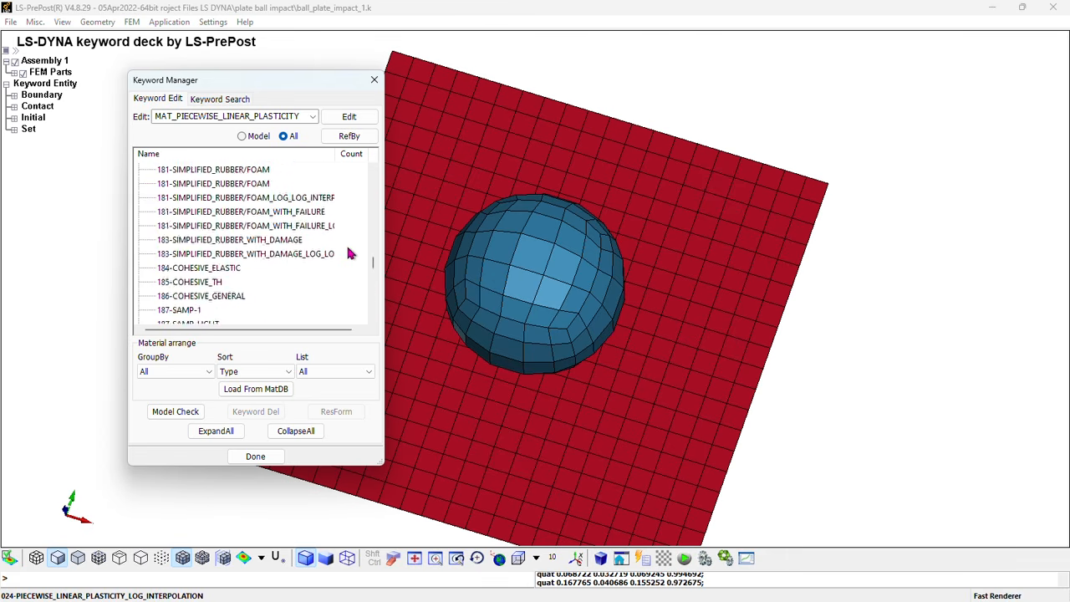
scroll(327, 253, up, 18)
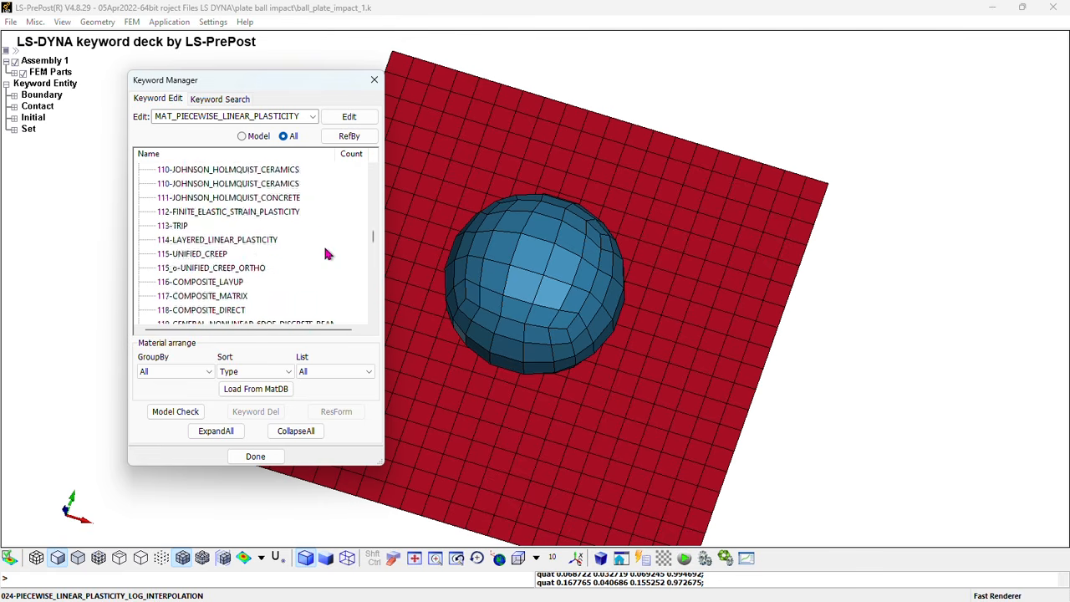
scroll(327, 254, up, 20)
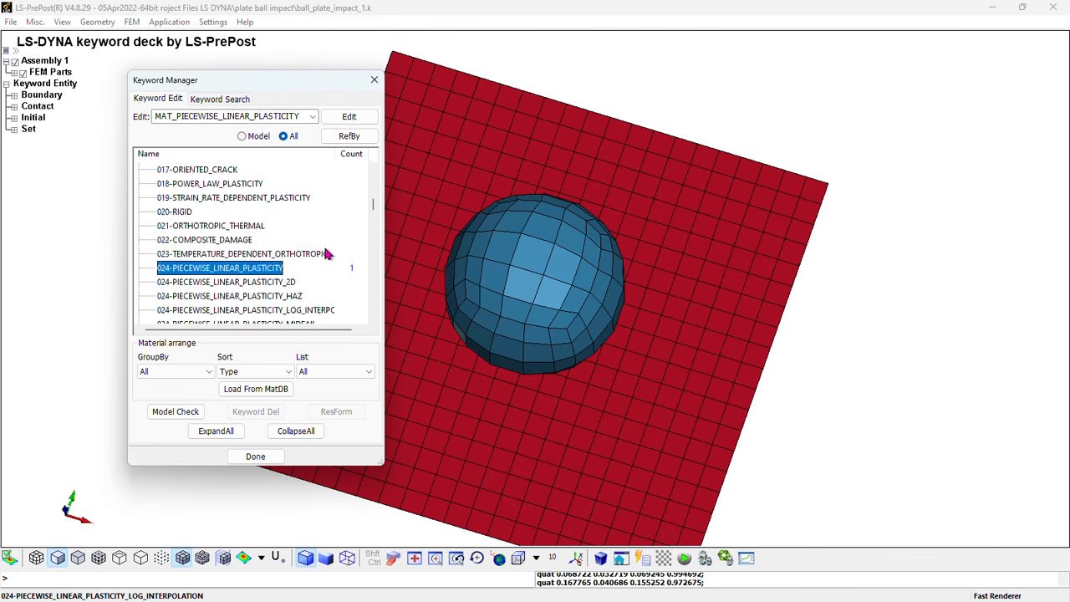
scroll(326, 253, up, 5)
scroll(327, 253, down, 11)
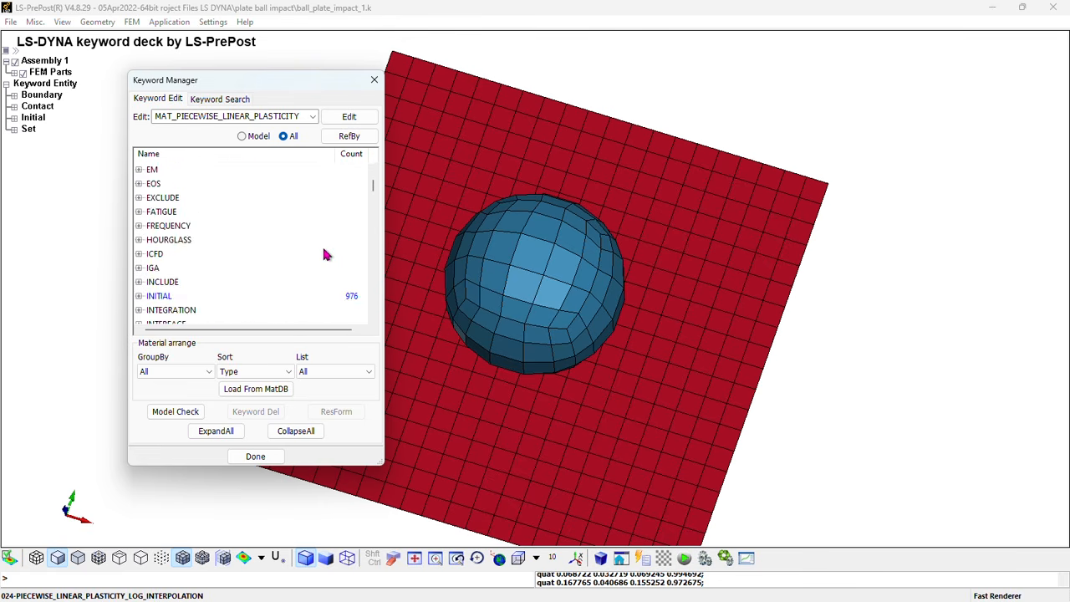
scroll(272, 255, down, 5)
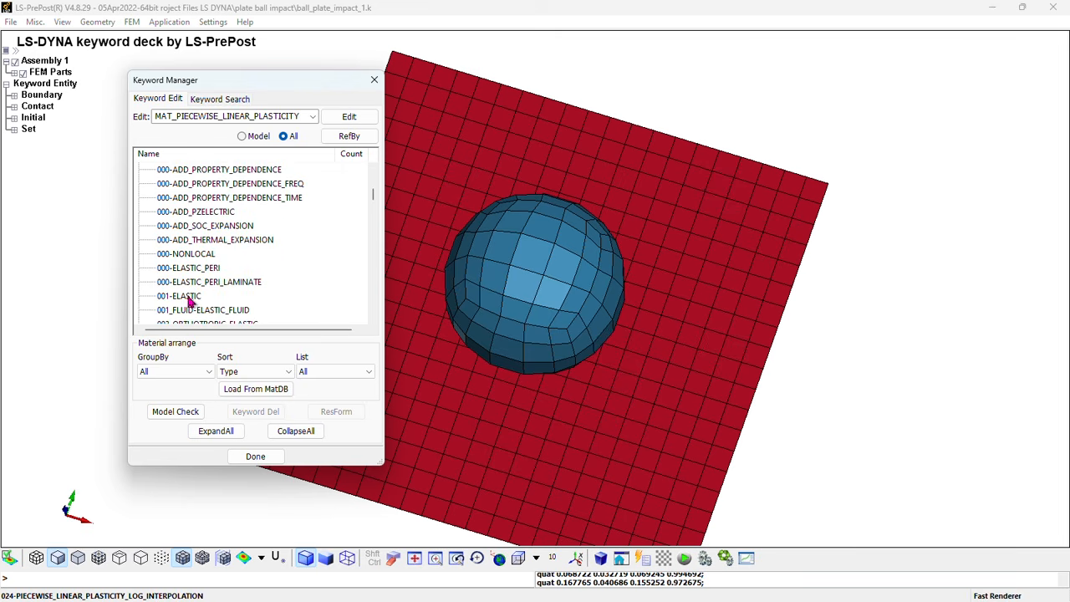
click(189, 296)
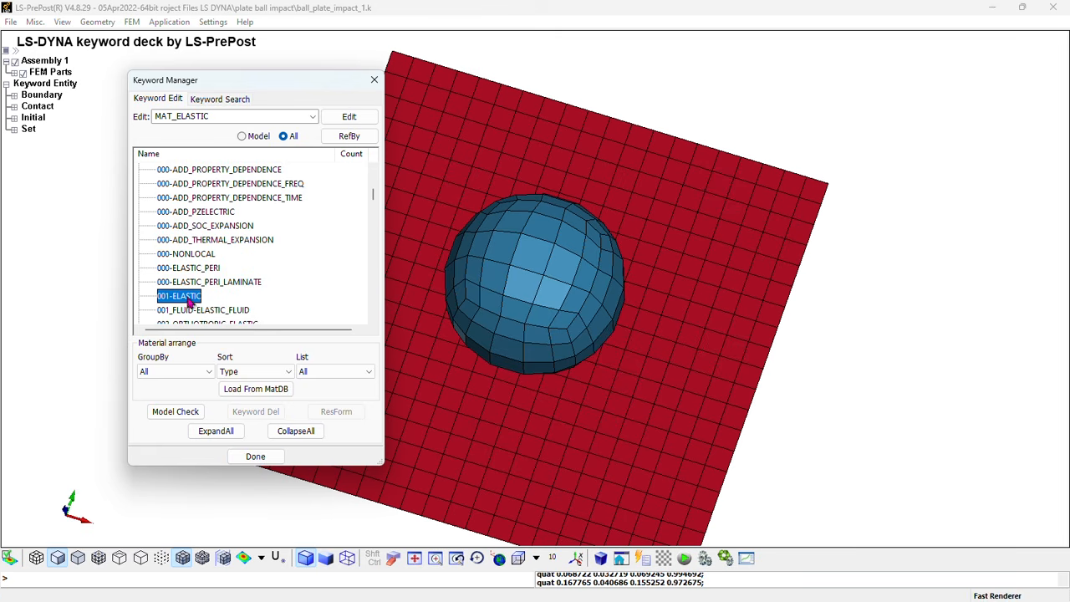
double_click(226, 301)
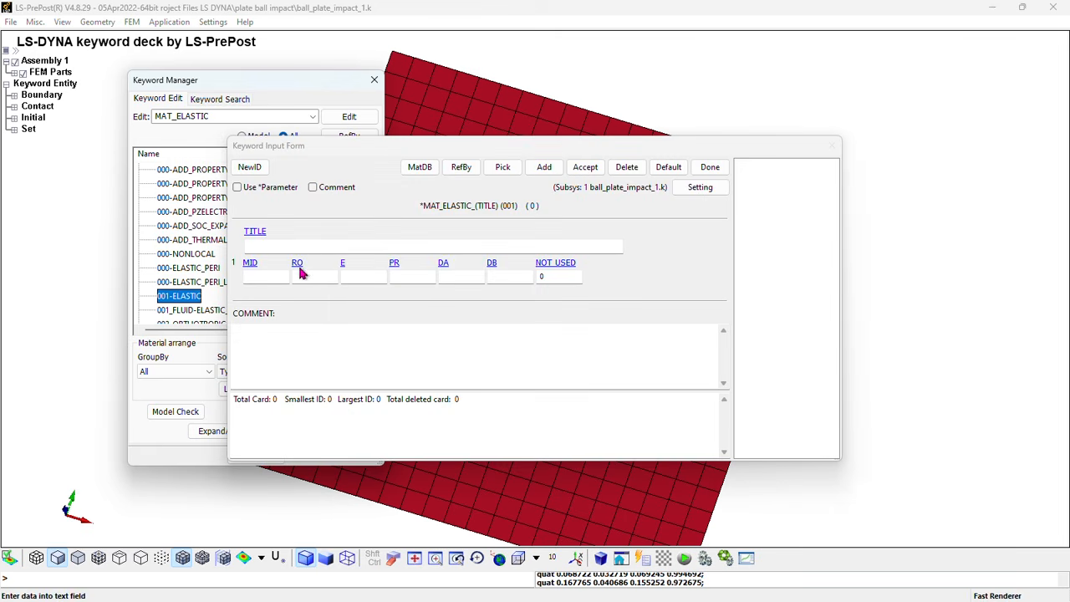
Step: Start a new elastic material with ID 2 and title it ball_elastic
click(544, 167)
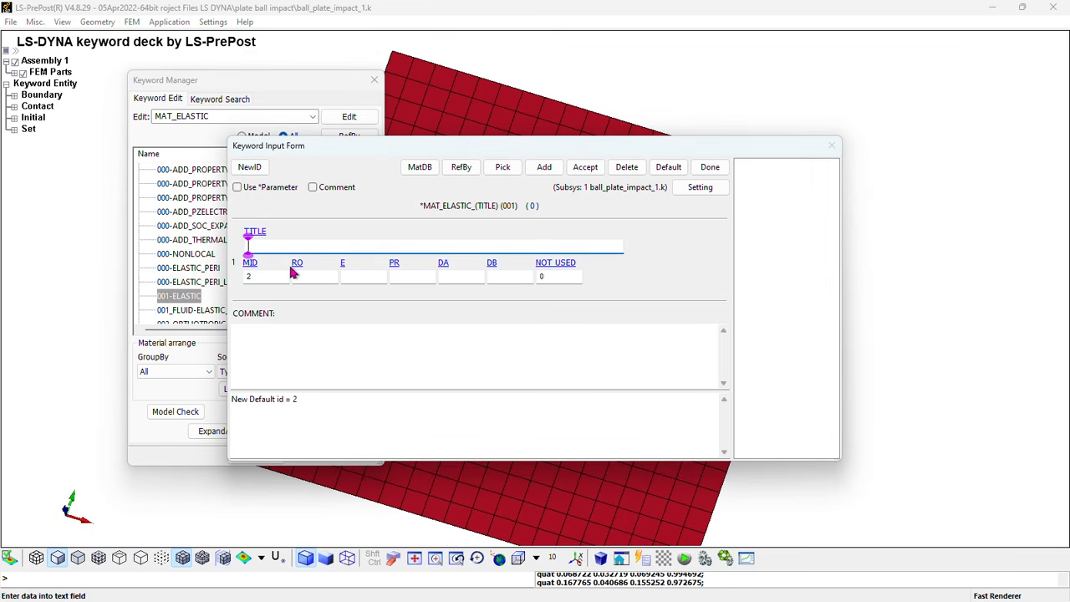
text(ball_elast)
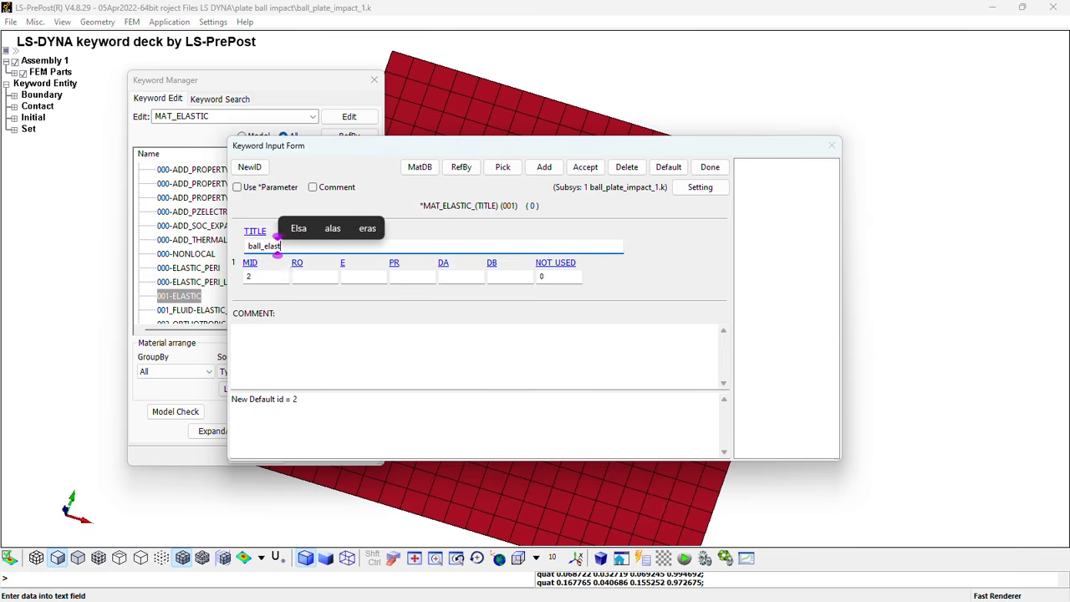
text(ic)
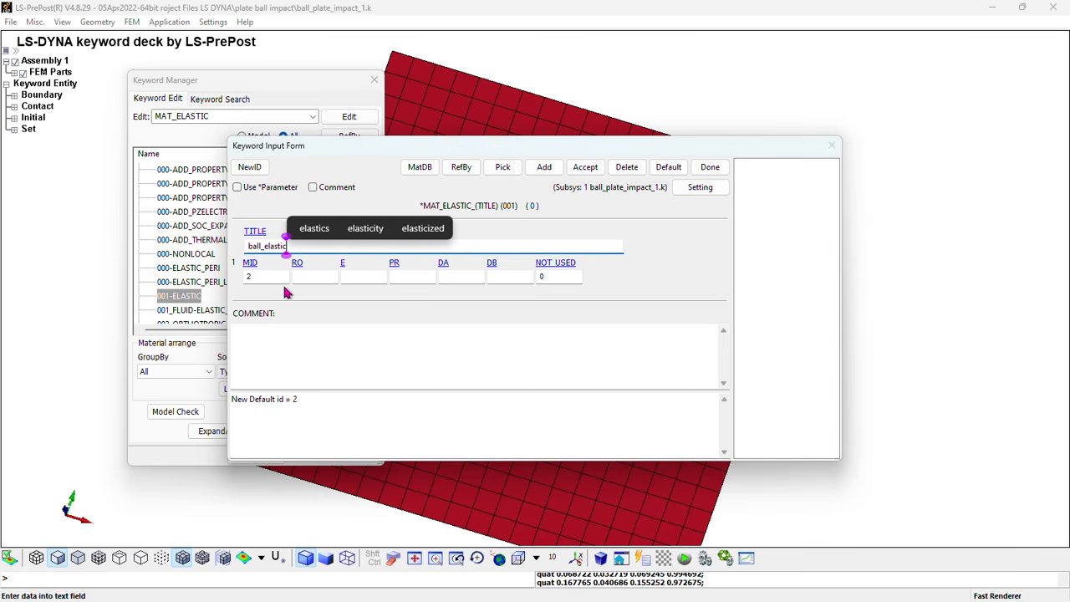
Step: Set the ball material's mass density RO to 2850, Young's modulus E to 72e9 and Poisson's ratio PR to 0.3, and accept it
click(310, 277)
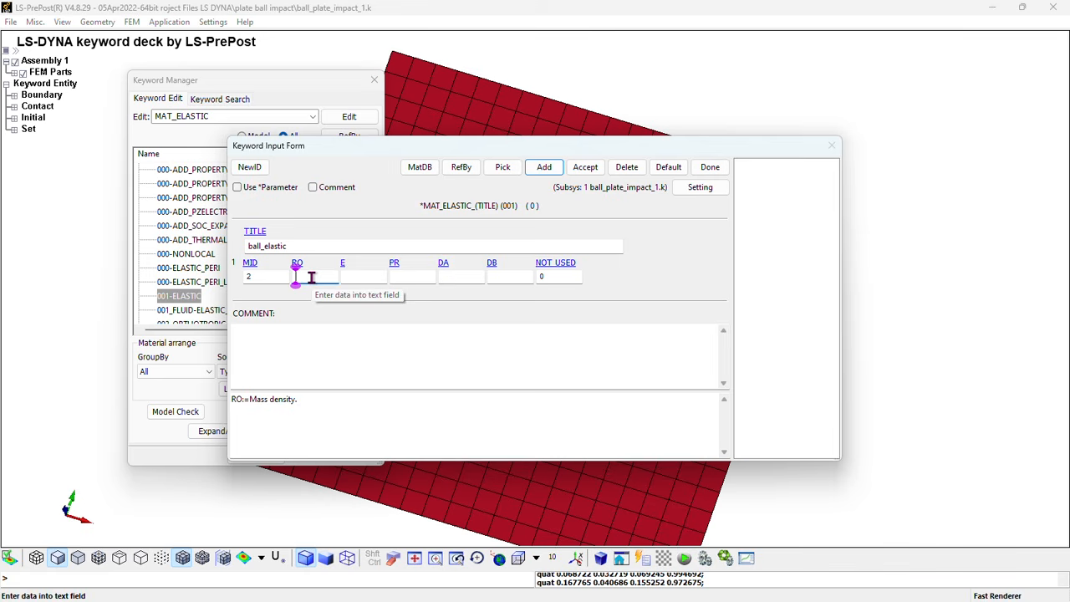
text(2850)
click(355, 275)
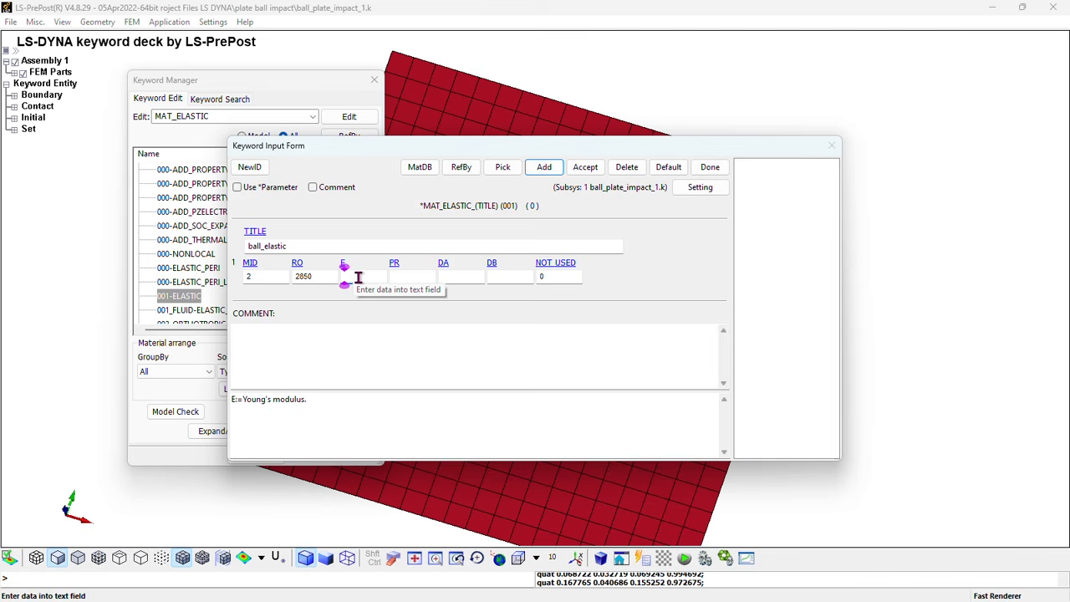
text(72e)
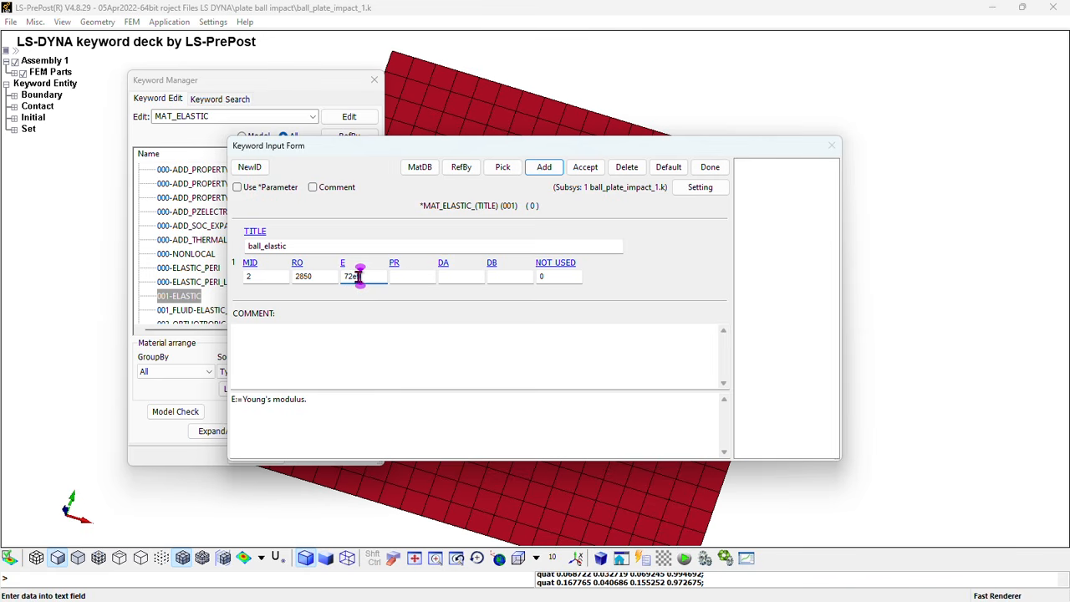
text(9)
click(409, 278)
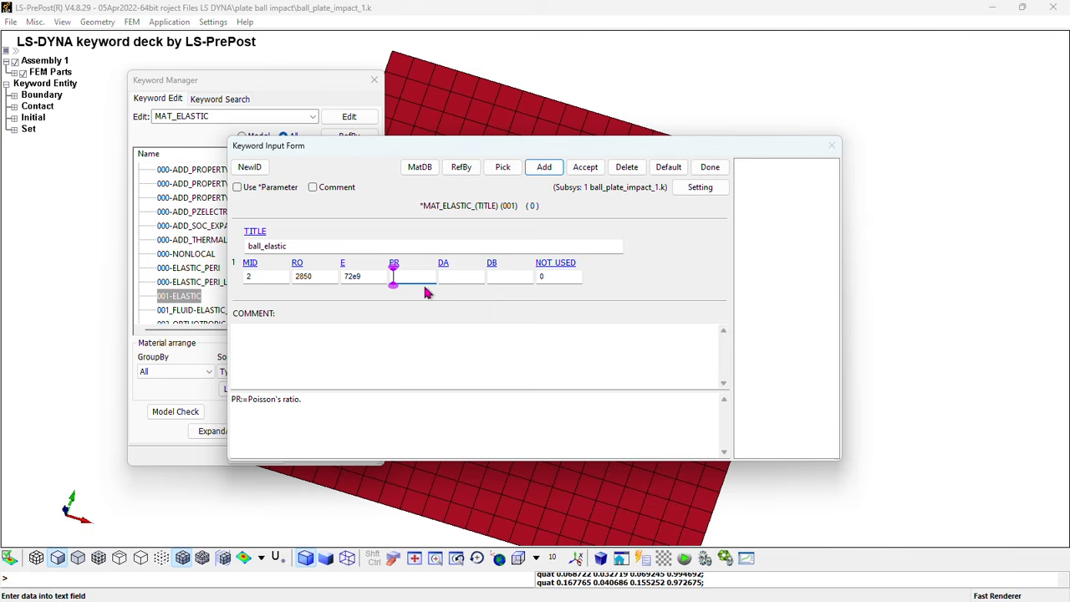
text(0.3)
click(585, 166)
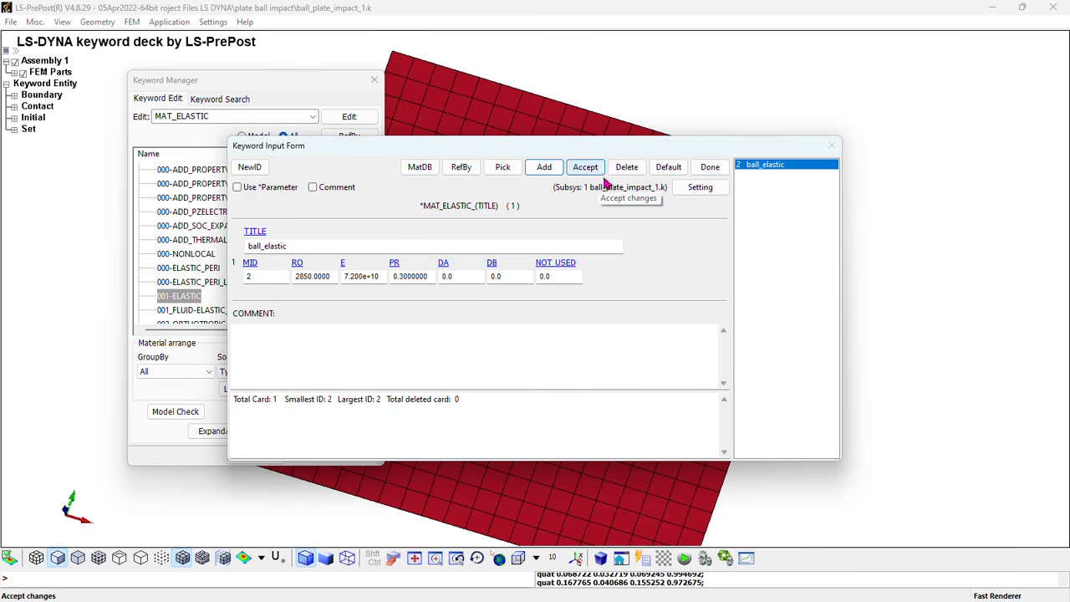
click(709, 166)
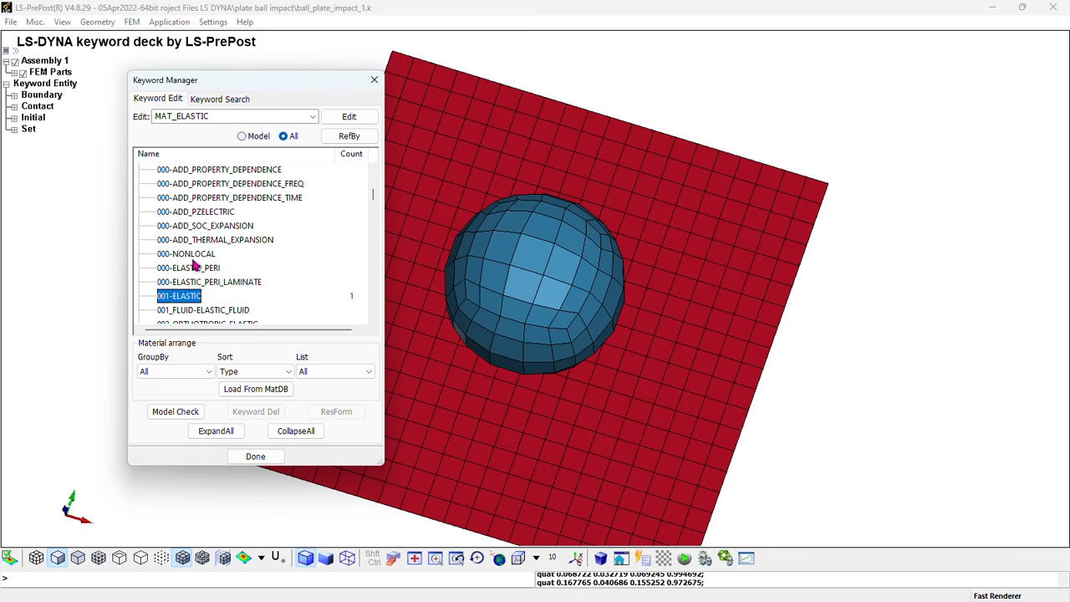
Step: Collapse the MAT group in the keyword list
scroll(219, 254, up, 11)
scroll(213, 255, down, 5)
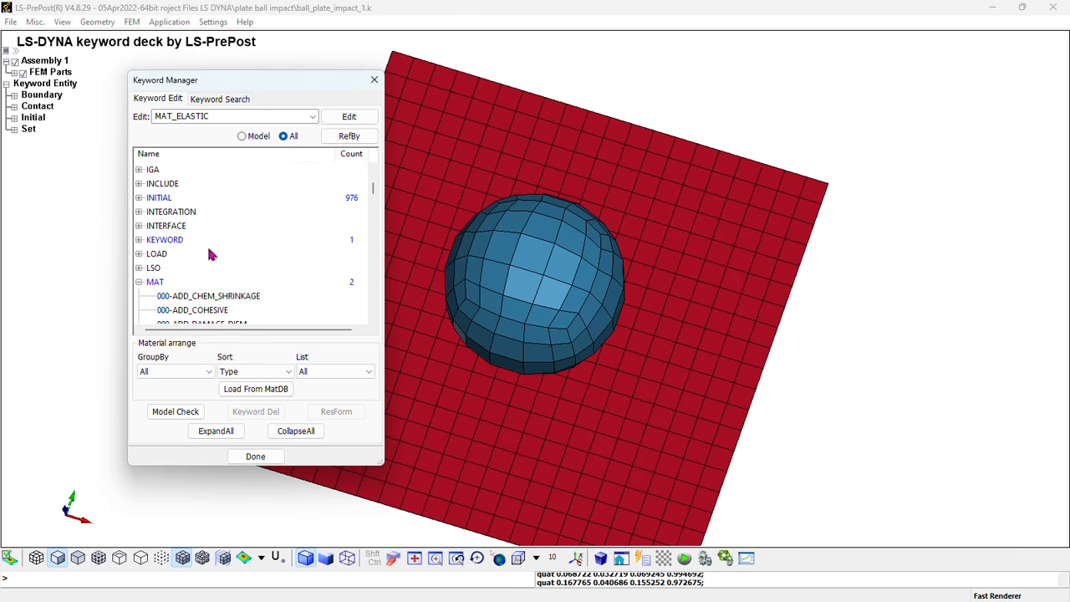
click(139, 283)
click(155, 282)
scroll(181, 282, up, 11)
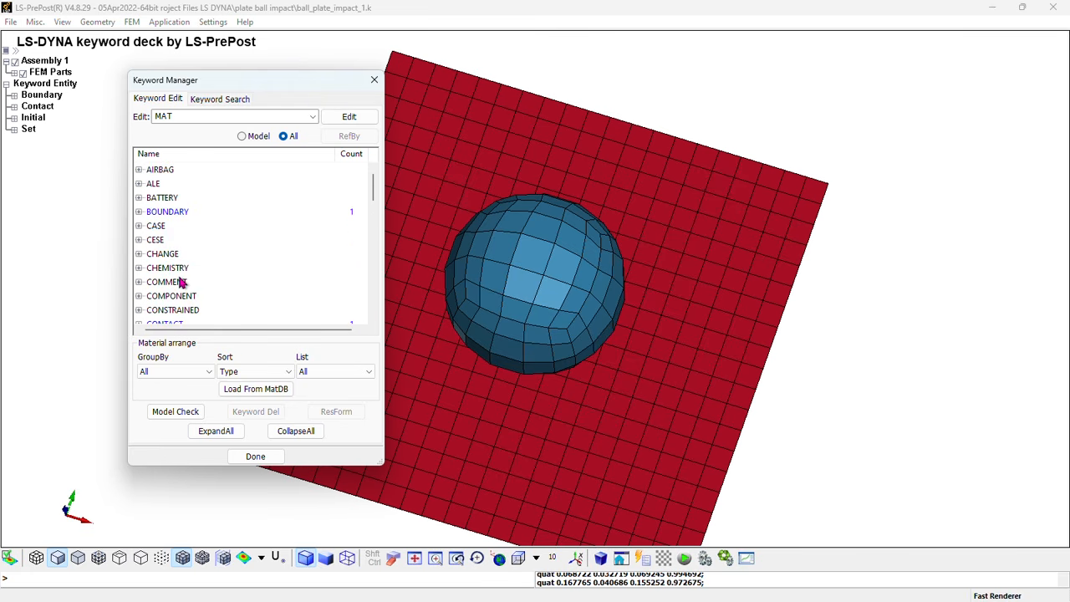
Step: Expand the PART keyword group and open the keyword form of its PART entry
scroll(173, 267, down, 10)
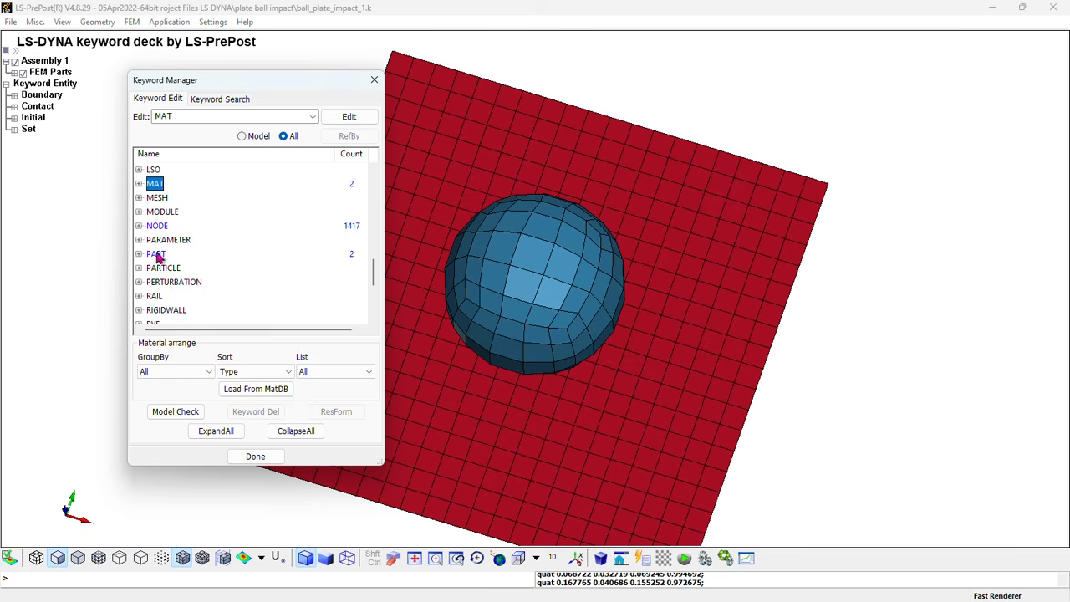
double_click(156, 255)
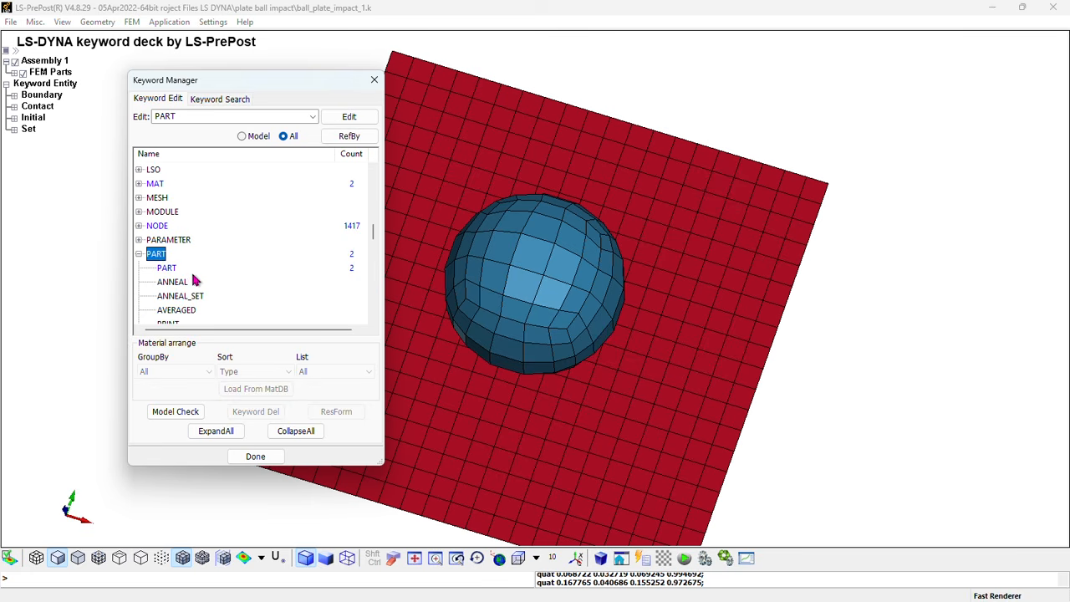
scroll(189, 282, down, 2)
scroll(181, 276, up, 4)
scroll(177, 267, down, 2)
double_click(167, 269)
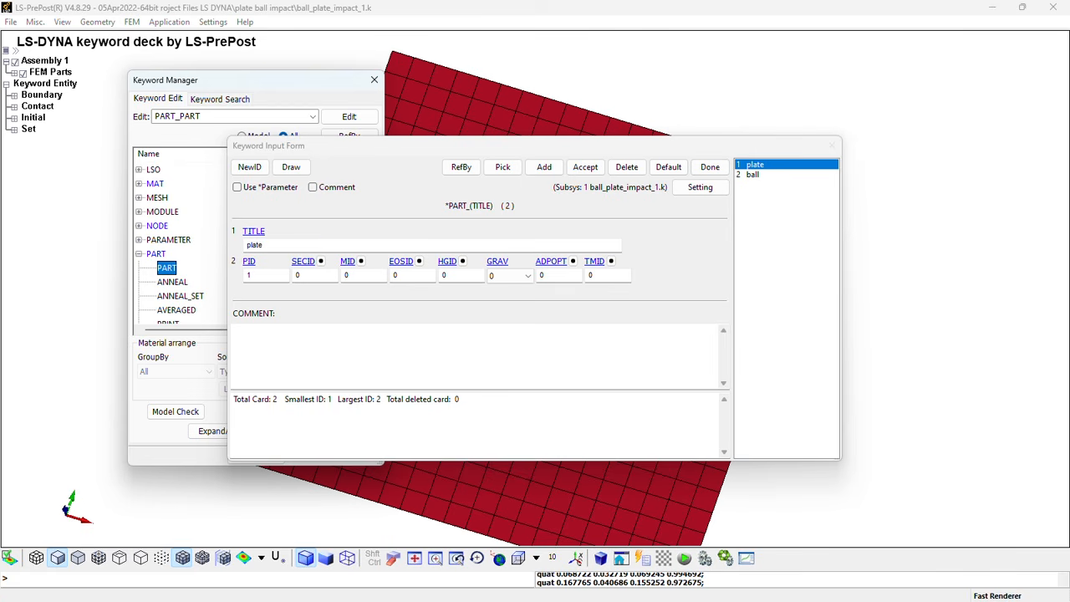
Step: Link the plate_shell section to the plate part as its SECID
click(319, 260)
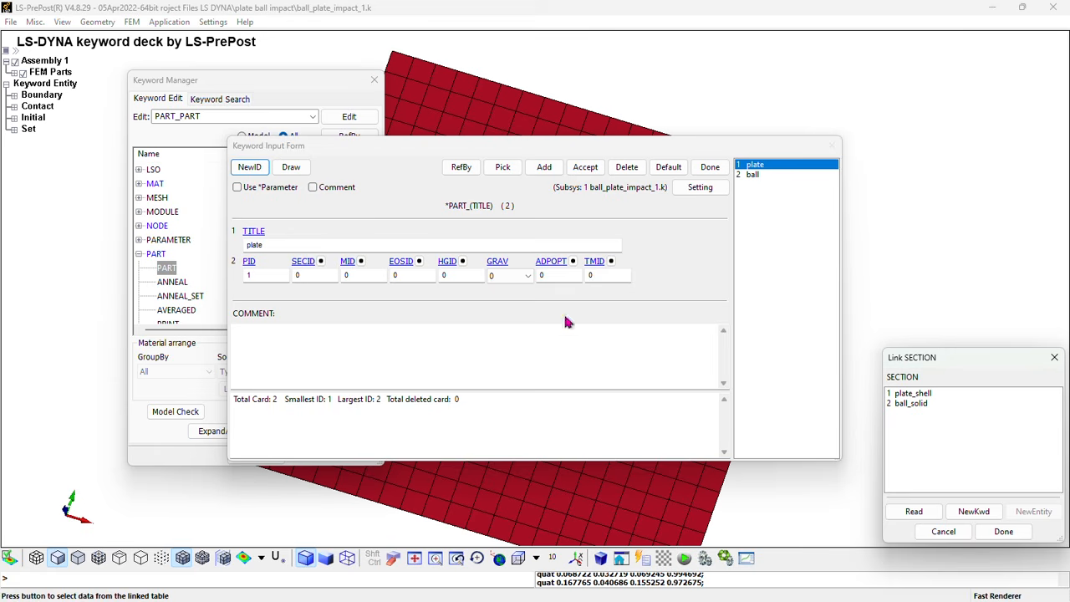
click(919, 394)
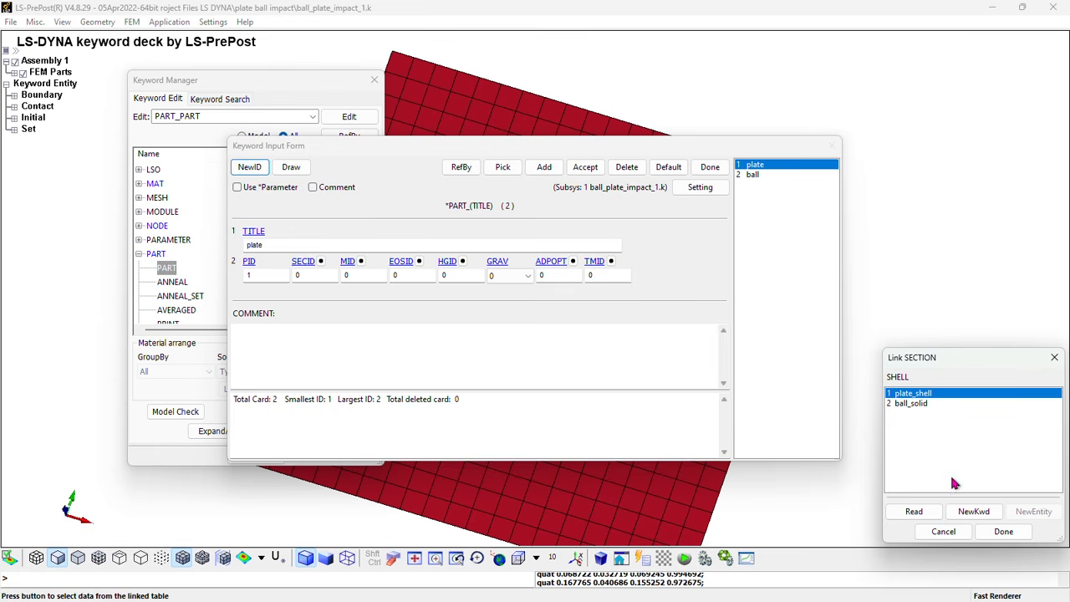
click(1003, 533)
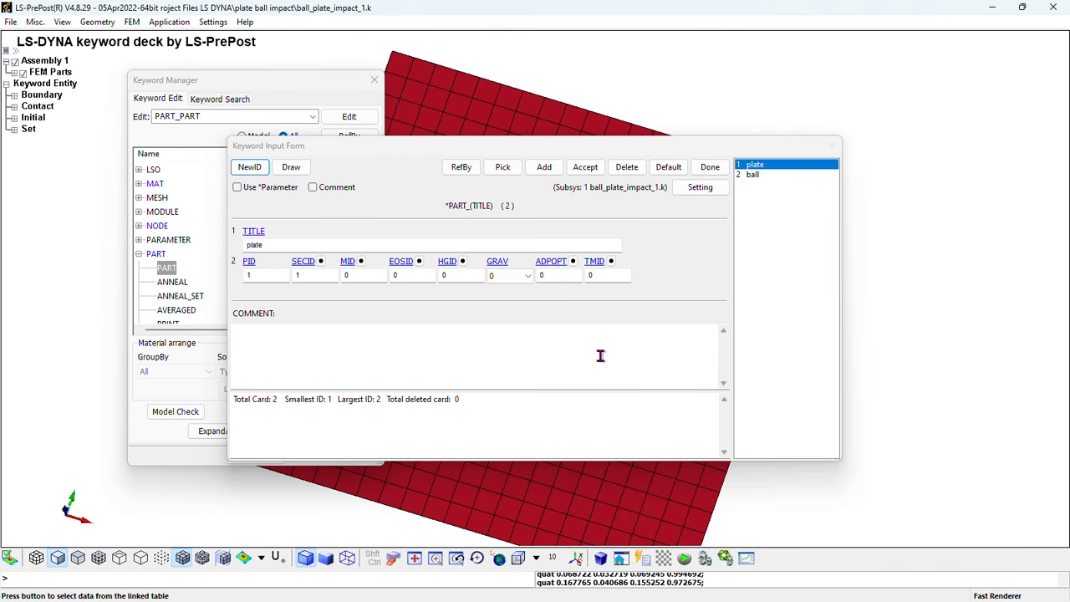
Step: Link Plate_plasticity_material to the plate part as its MID and accept the part definition
click(360, 261)
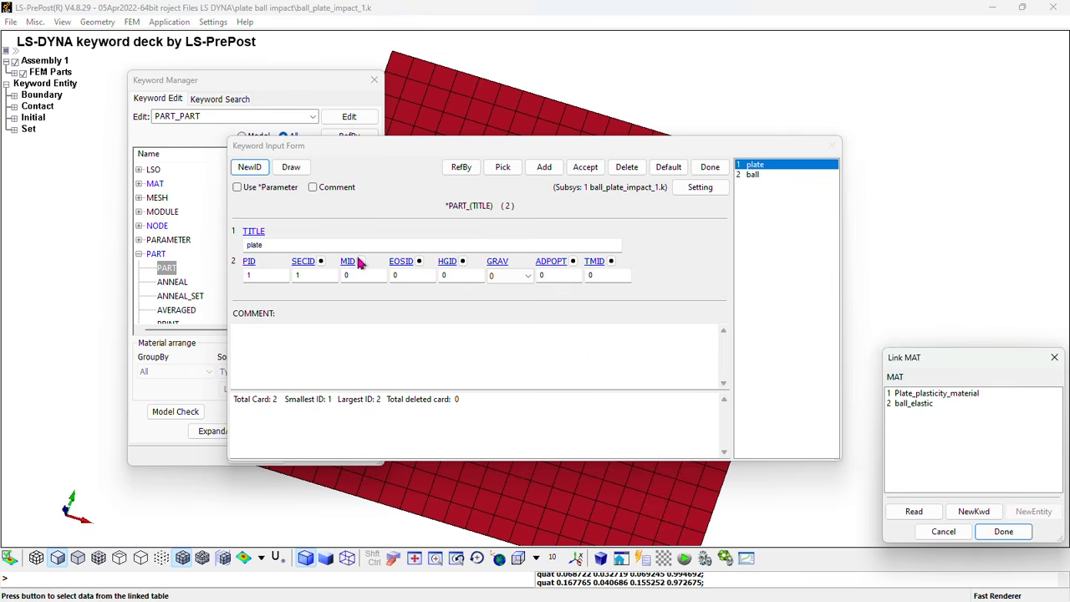
click(905, 395)
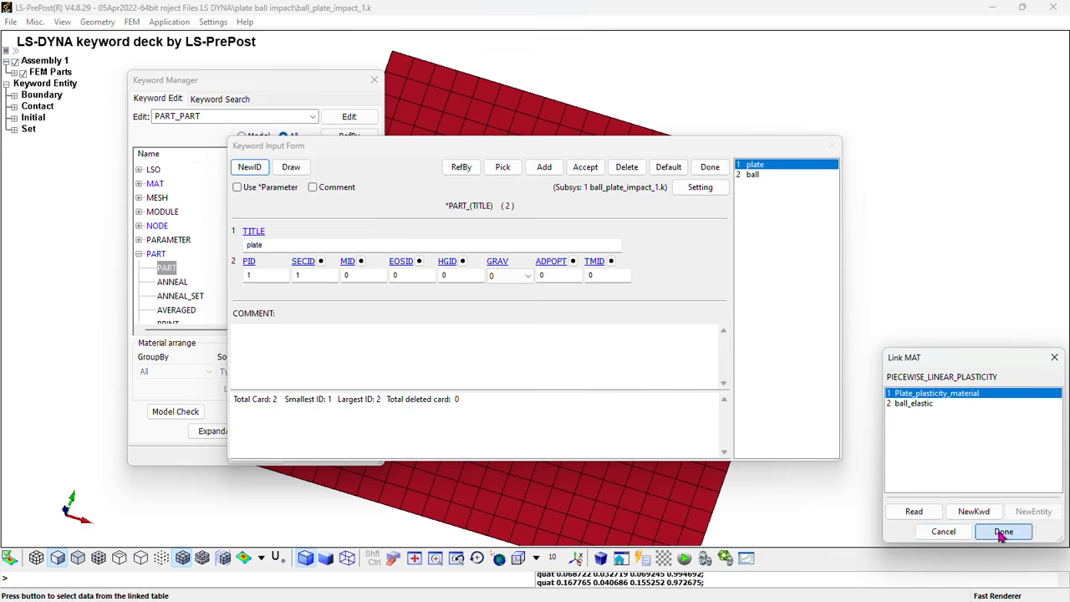
click(958, 537)
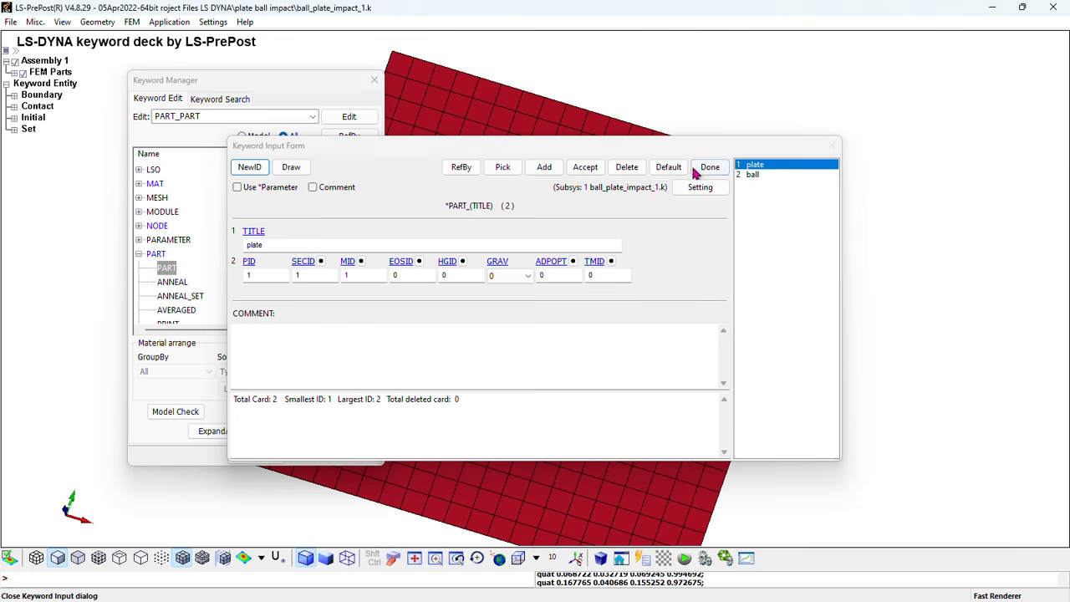
click(594, 169)
click(593, 169)
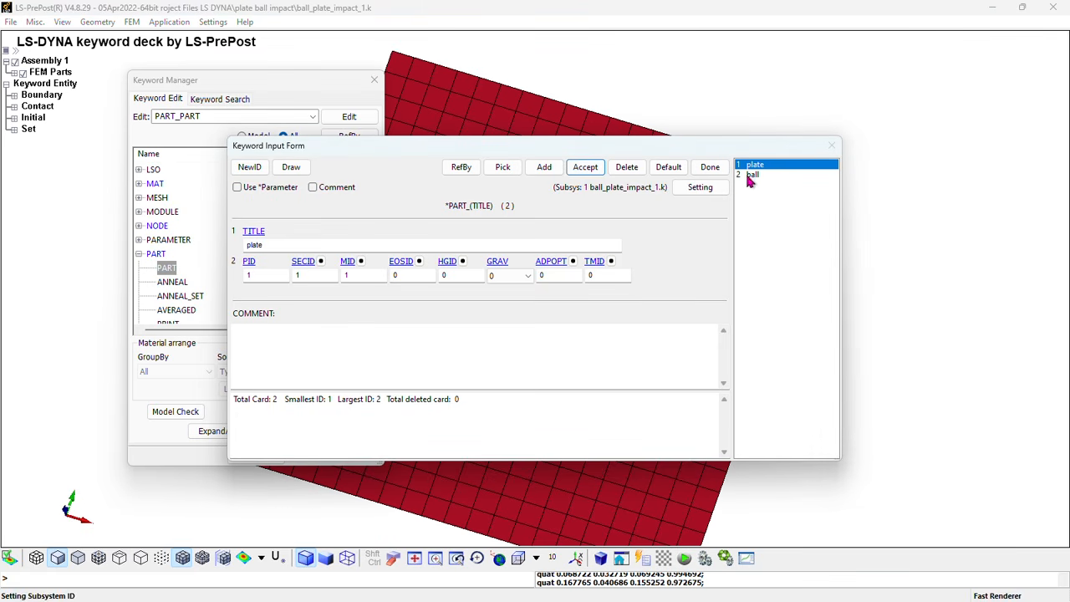
Step: Link the ball_solid section to the ball part as its SECID
click(752, 175)
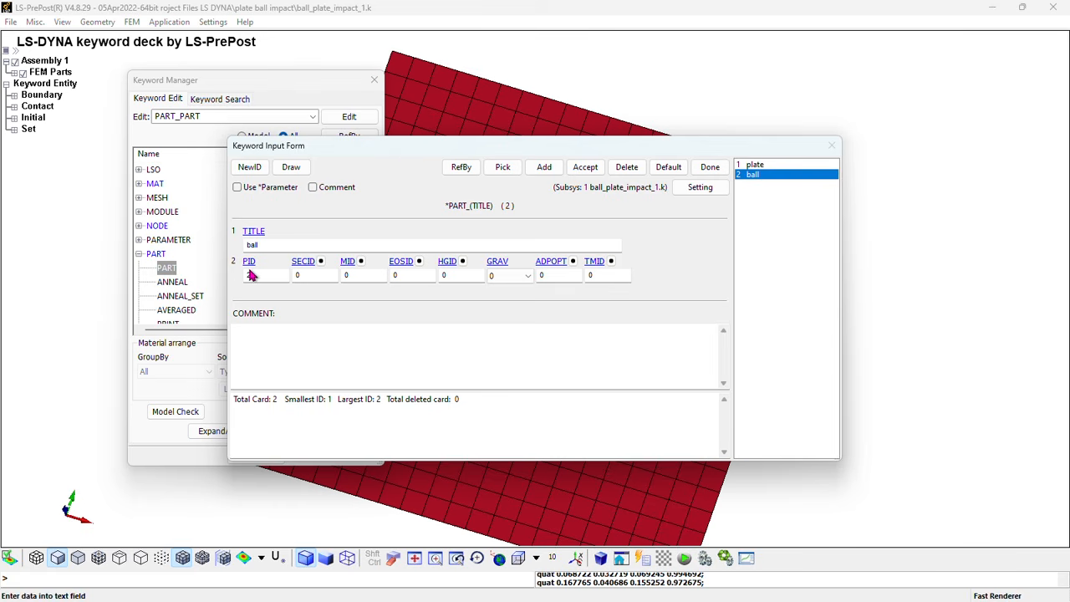
click(320, 261)
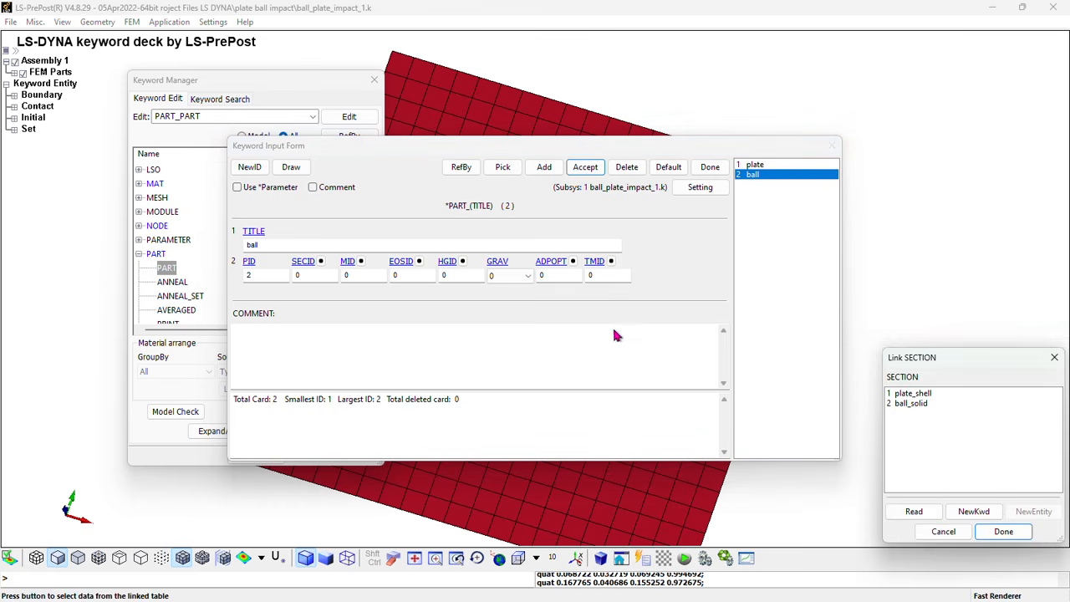
click(907, 404)
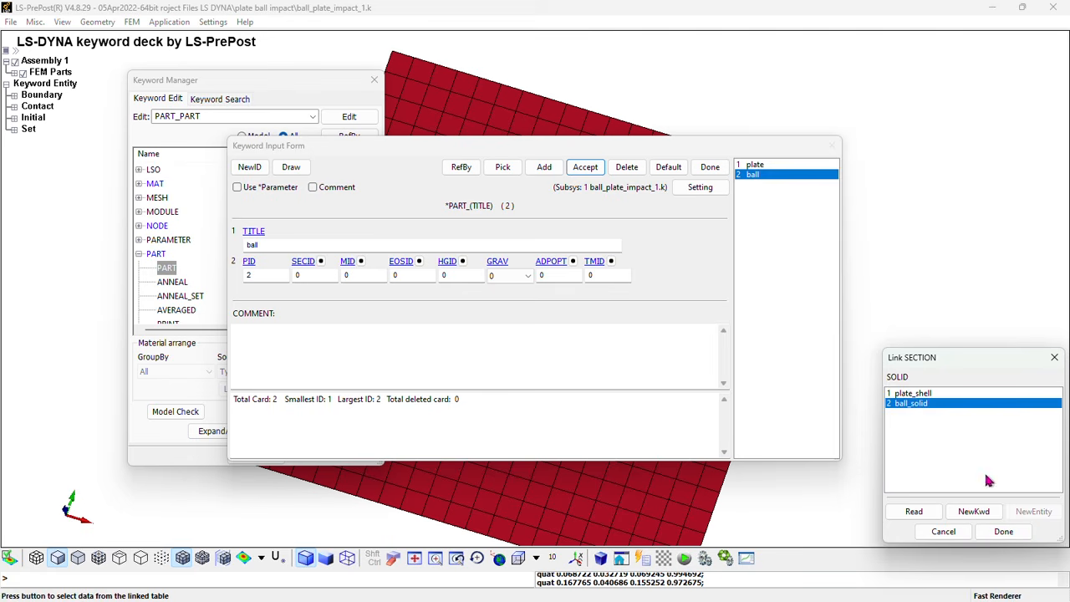
click(1003, 531)
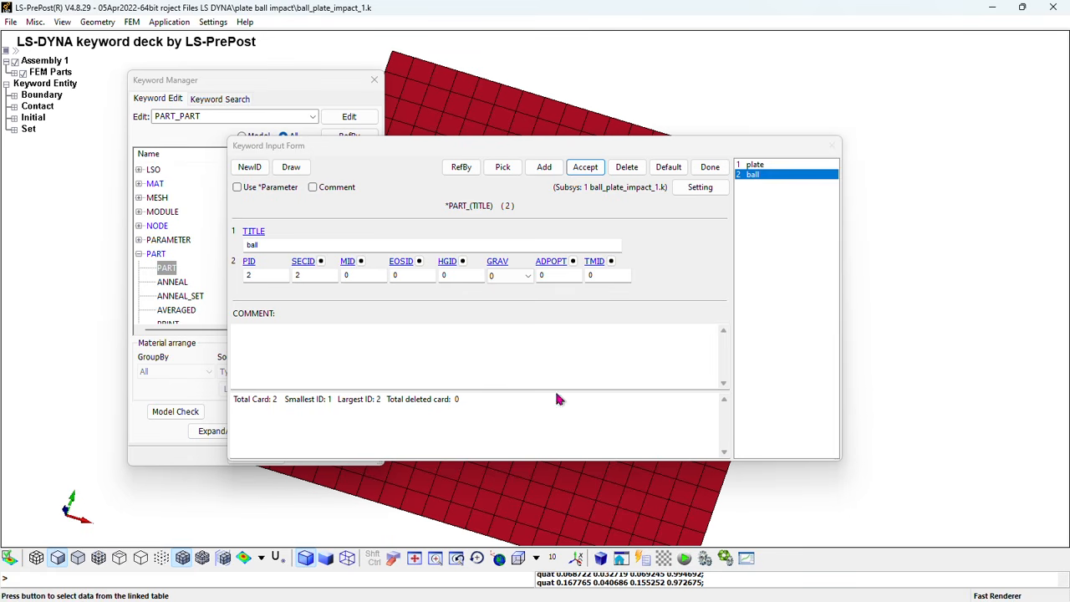
Step: Link the ball_elastic material to the ball part as its MID, accept the definition and close the keyword form
click(360, 261)
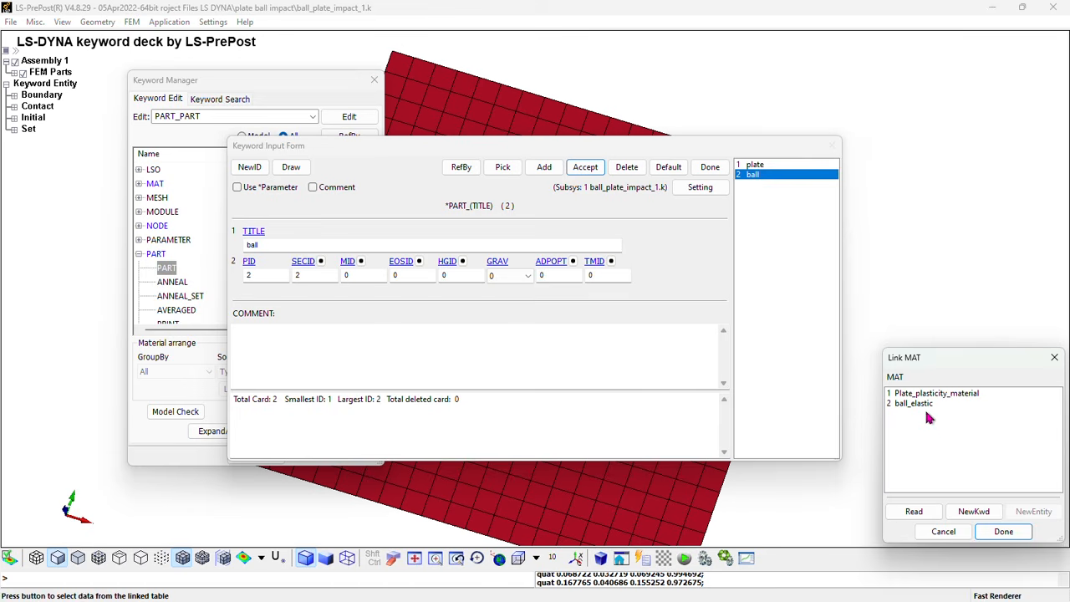
click(922, 404)
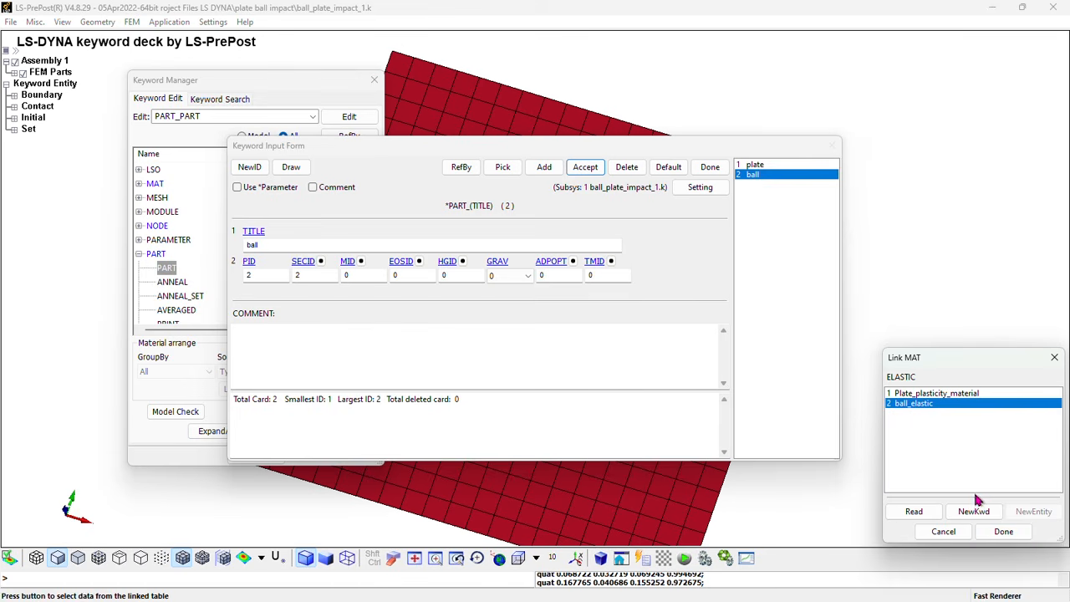
click(1002, 531)
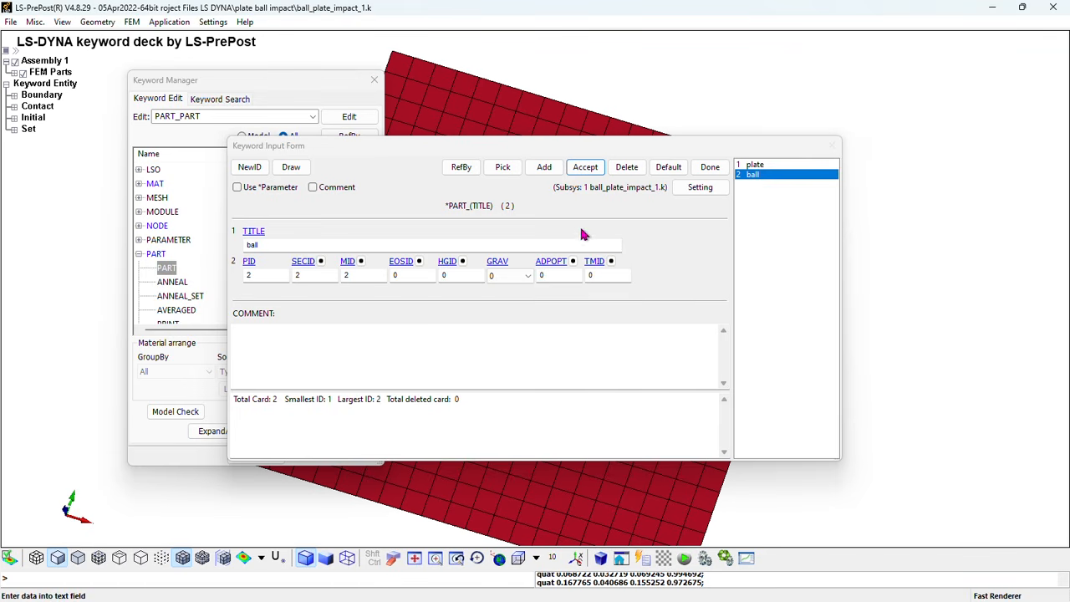
click(585, 167)
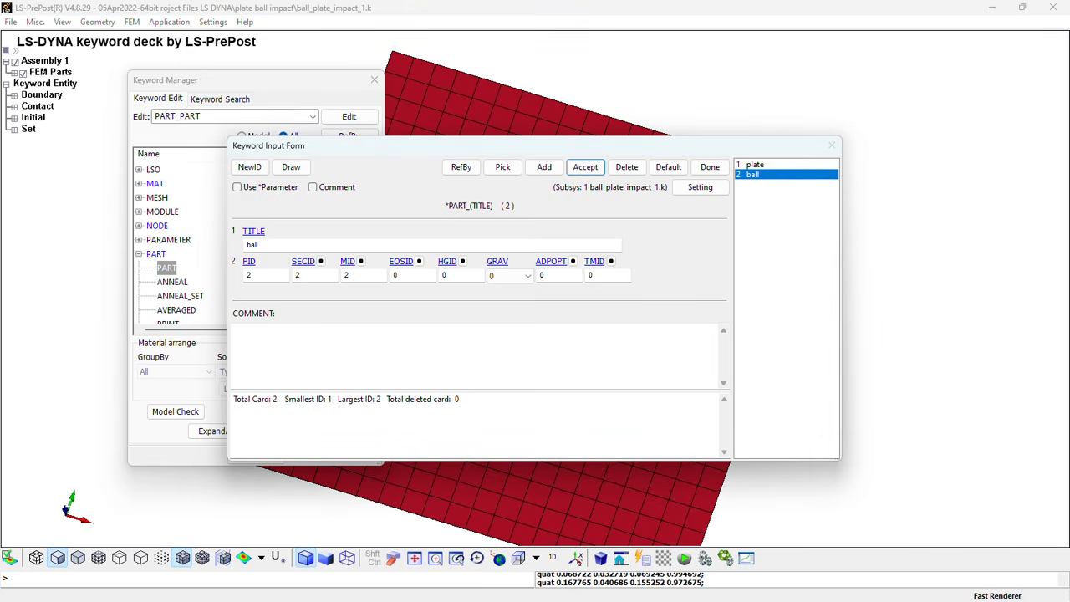
click(715, 167)
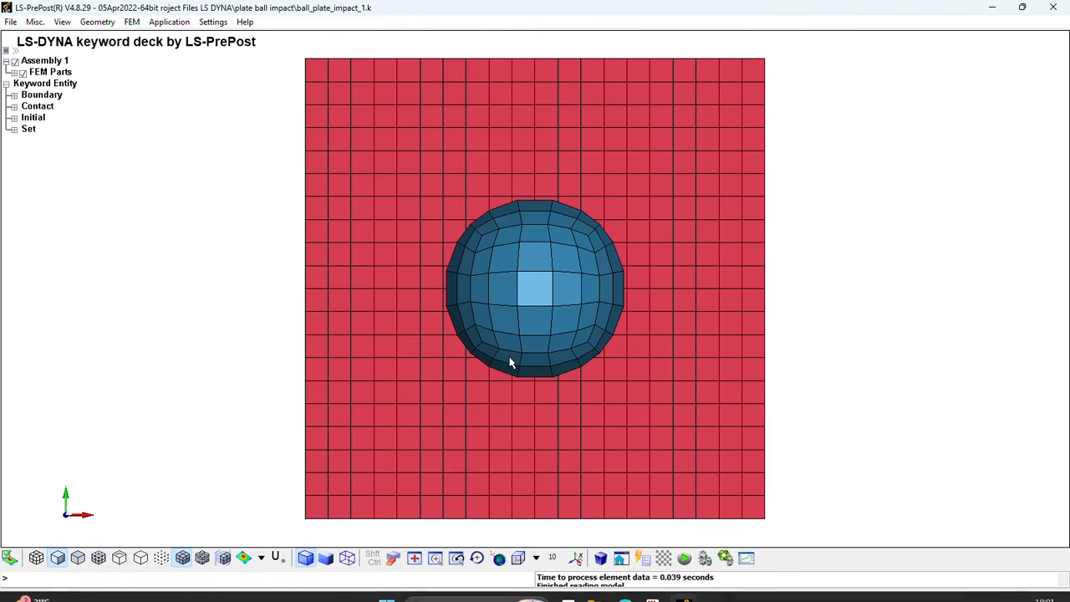
Step: Switch to the LS-DYNA manuals in Edge and open LS-DYNA Manual Volume II 13 from the Help 13 folder in File Explorer
mouse_move(551, 600)
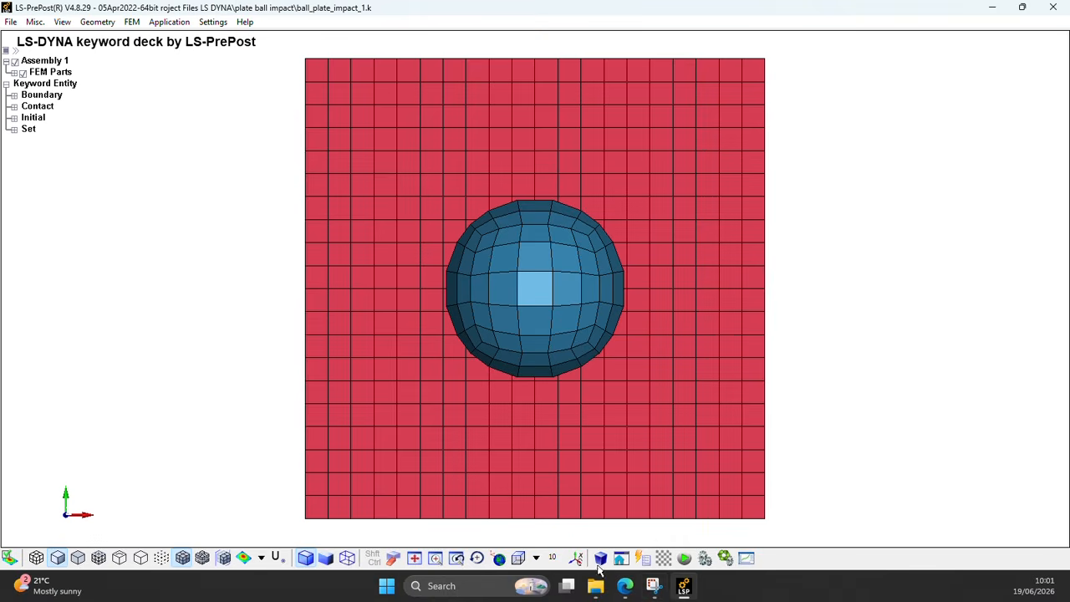
mouse_move(637, 593)
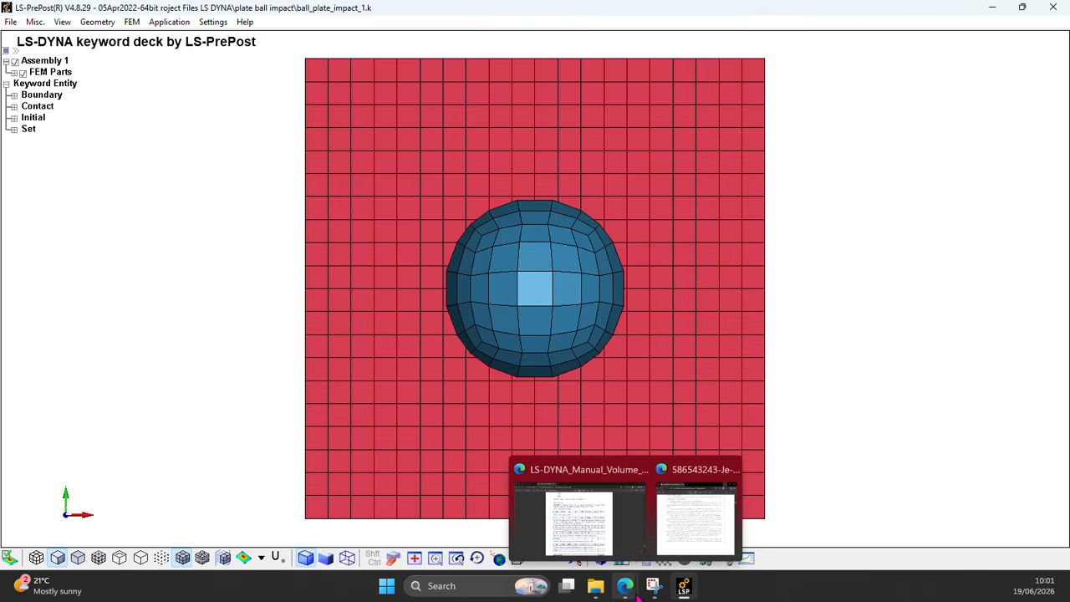
click(614, 525)
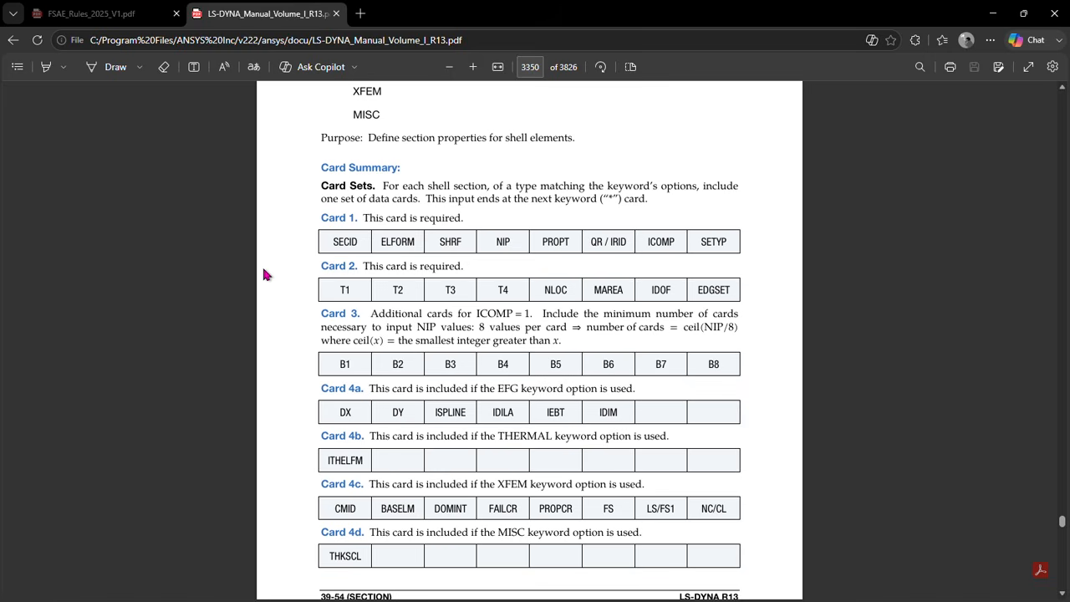
key(alt+Tab)
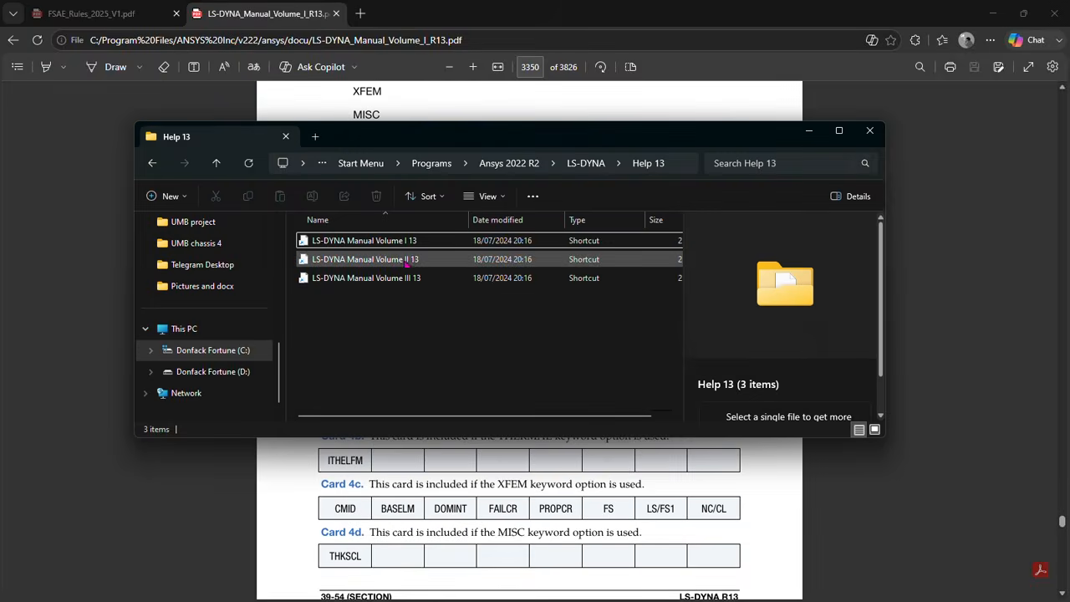
click(409, 262)
double_click(409, 260)
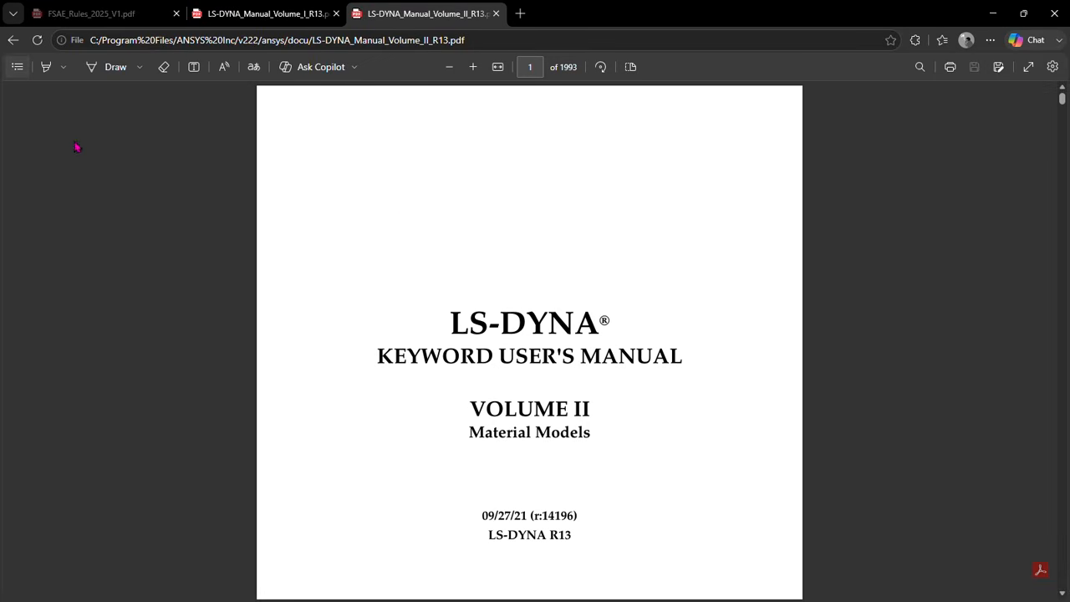
Step: Go to the *MAT_024/*MAT_PIECEWISE_LINEAR_PLASTICITY section under *MAT in the manual's table of contents
click(17, 66)
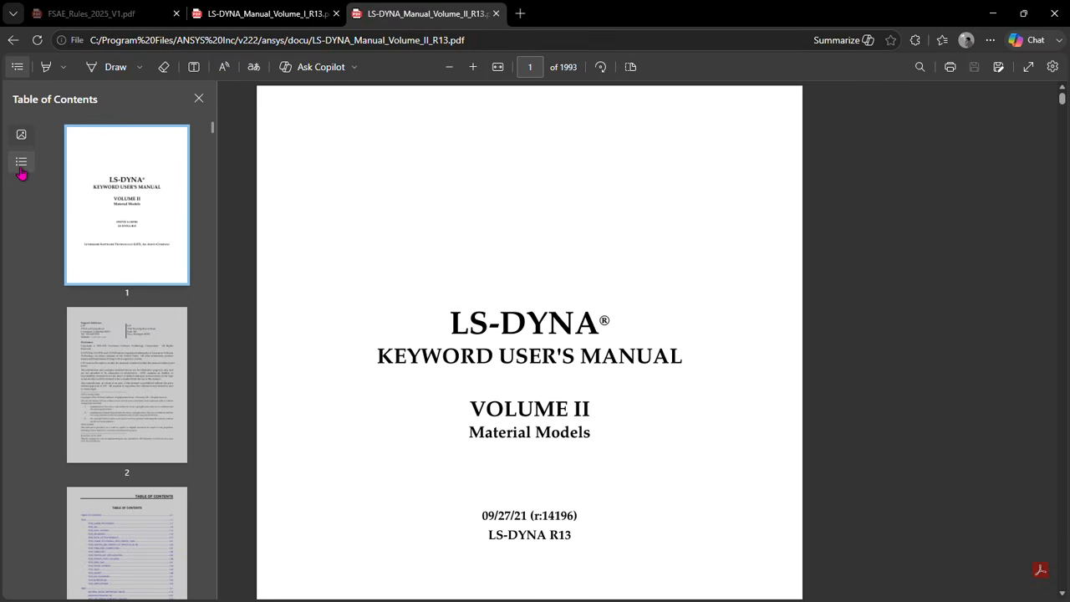
click(21, 162)
click(74, 181)
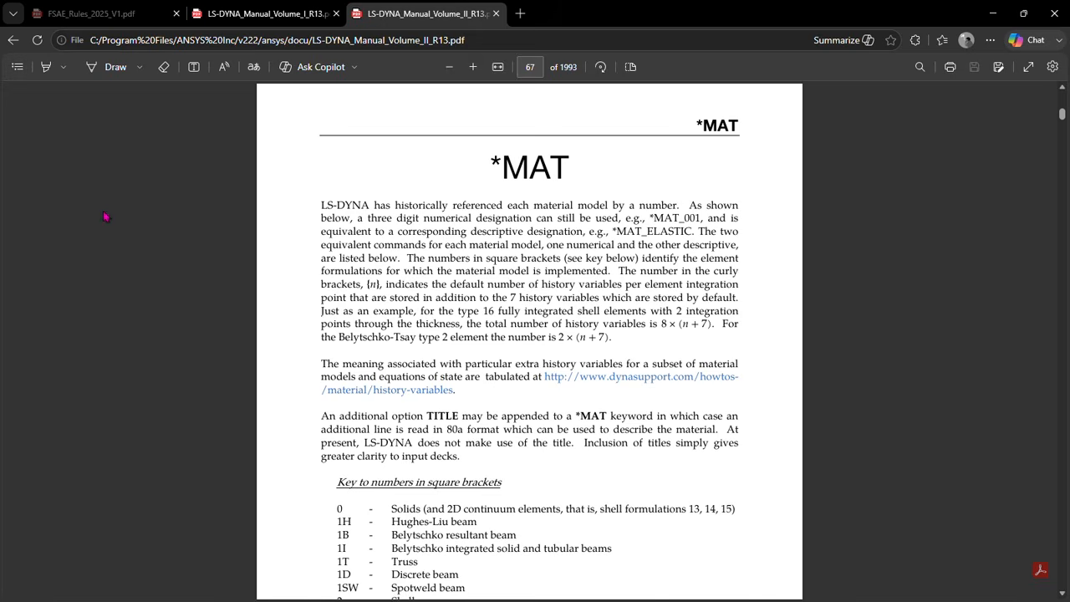
click(17, 71)
click(58, 181)
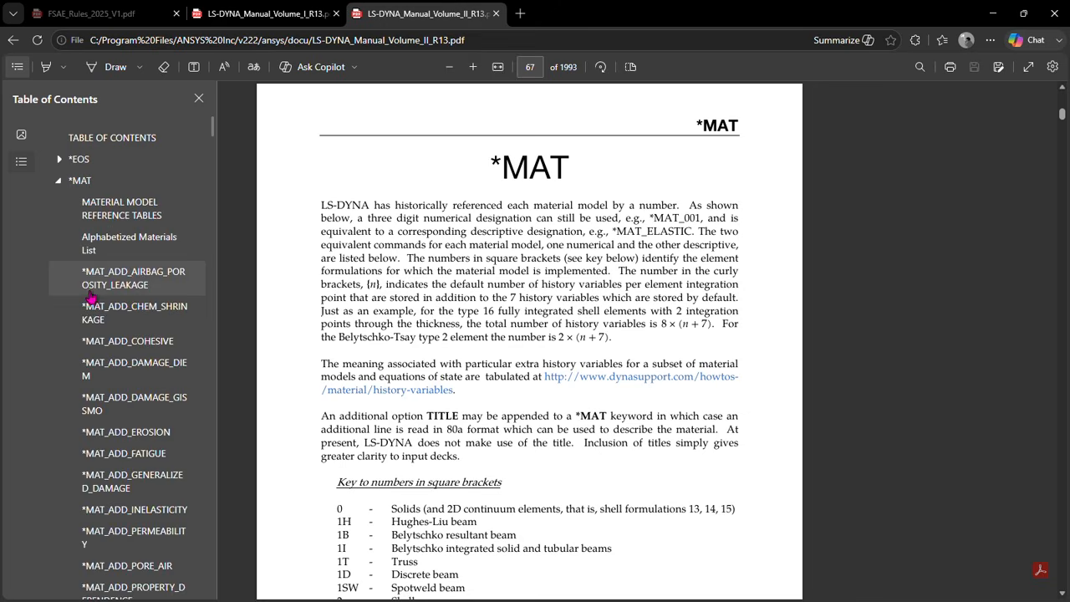
scroll(90, 299, down, 1)
scroll(90, 298, down, 8)
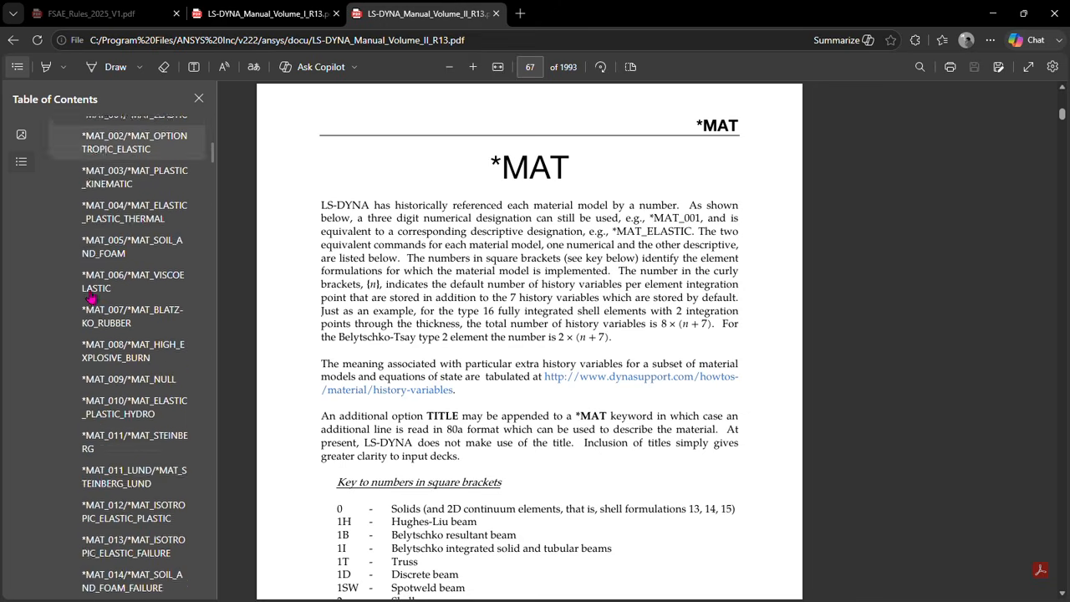
scroll(90, 298, down, 4)
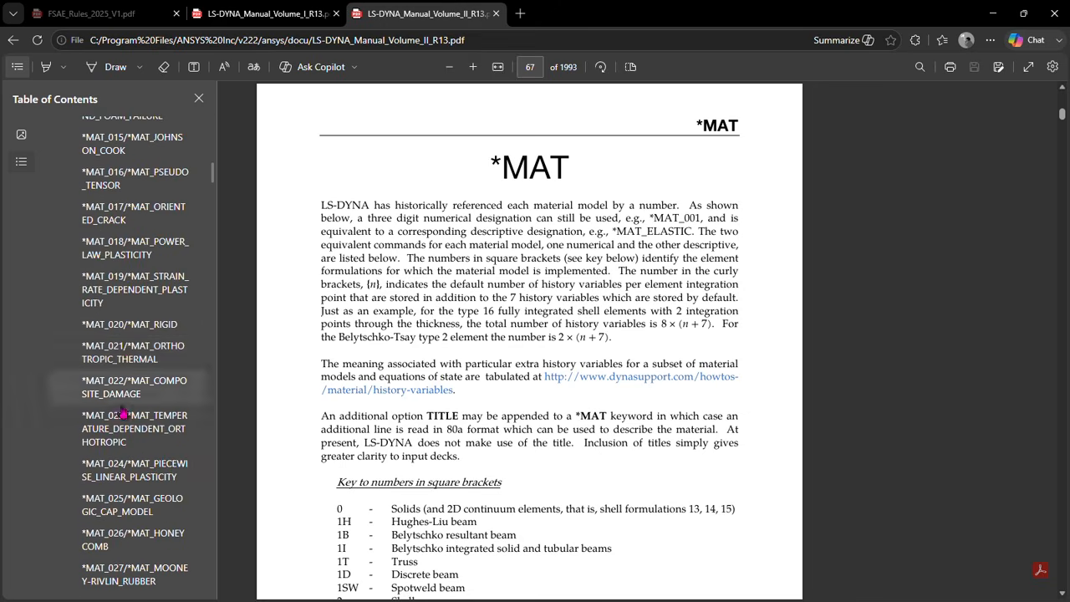
click(167, 470)
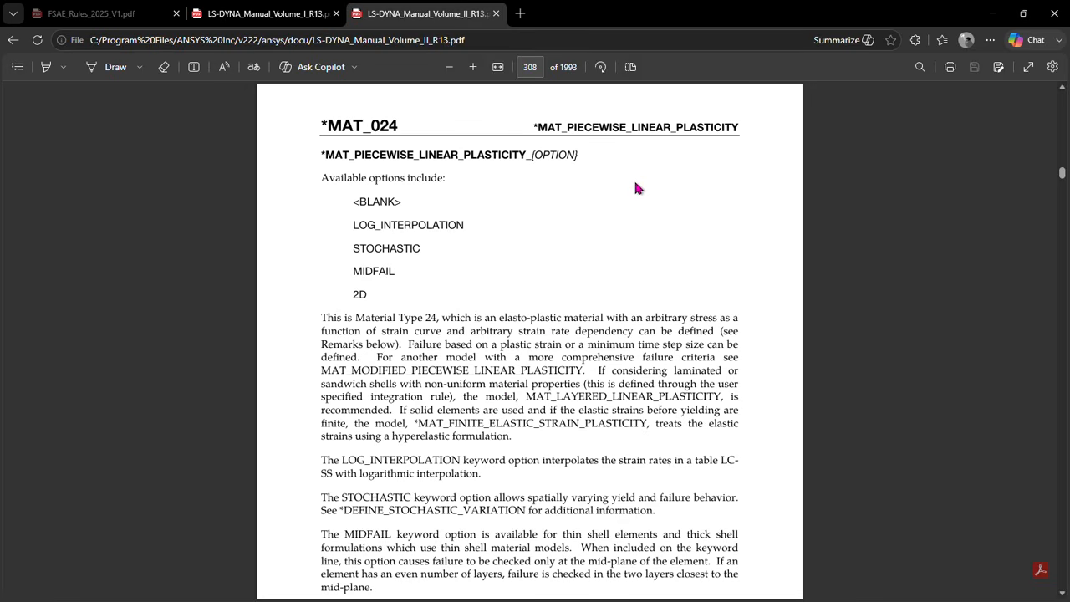
Step: Examine the input cards and variable descriptions of the *MAT_PIECEWISE_LINEAR_PLASTICITY material model
scroll(635, 194, down, 12)
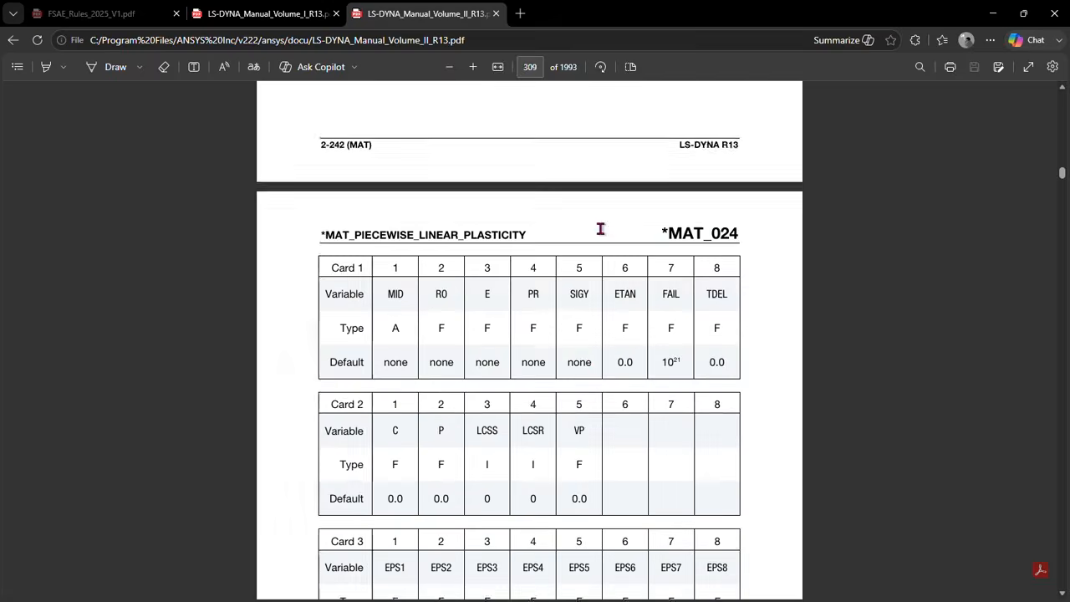
scroll(600, 228, down, 4)
scroll(600, 229, down, 2)
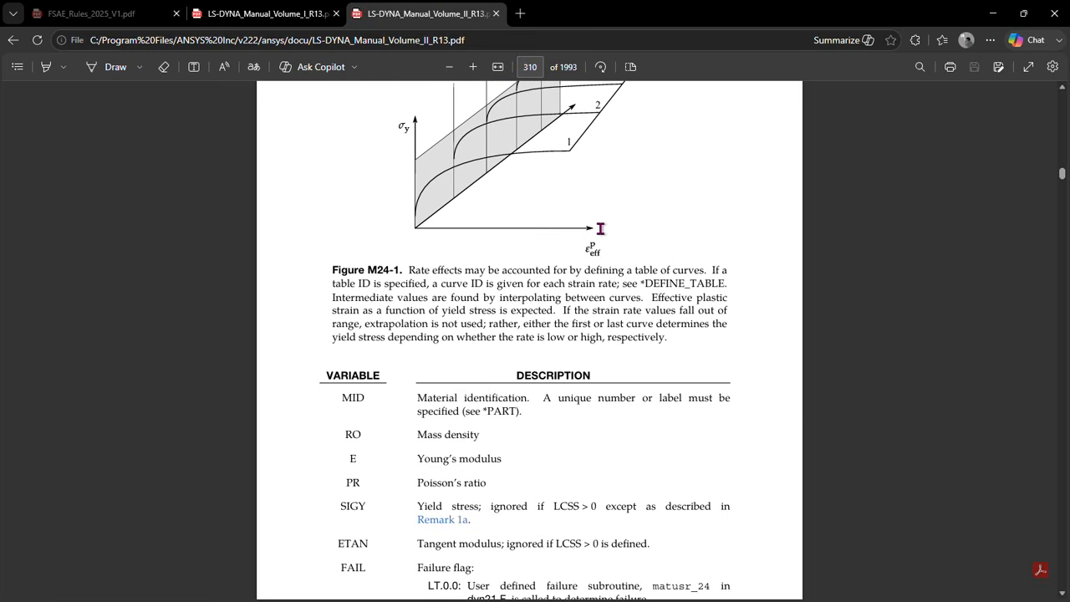
scroll(600, 228, down, 8)
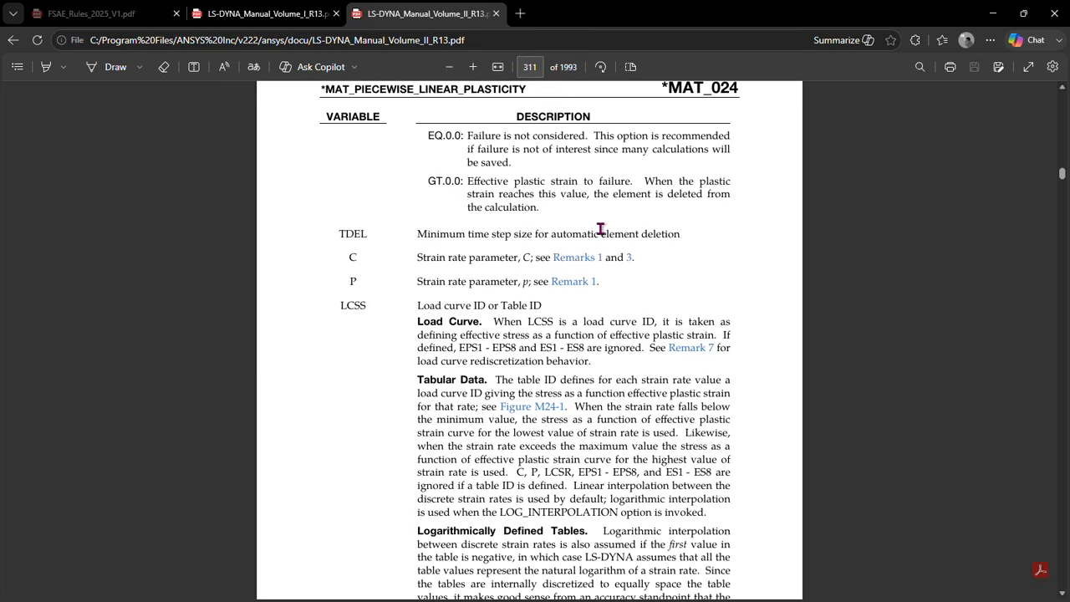
scroll(600, 228, up, 16)
scroll(600, 228, up, 14)
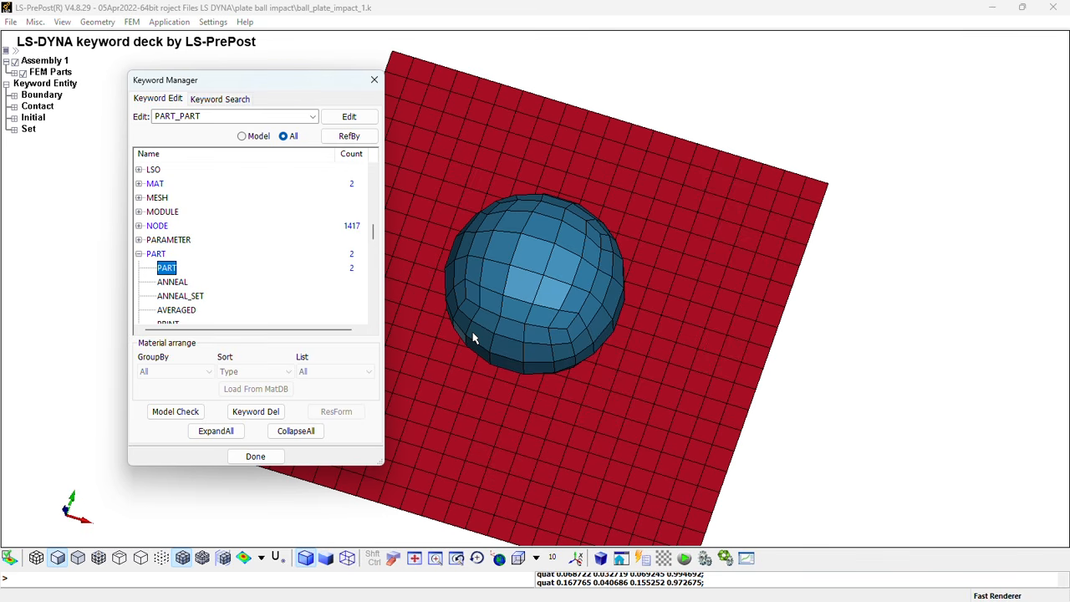
Step: Close the Keyword Manager in LS-PrePost
click(255, 455)
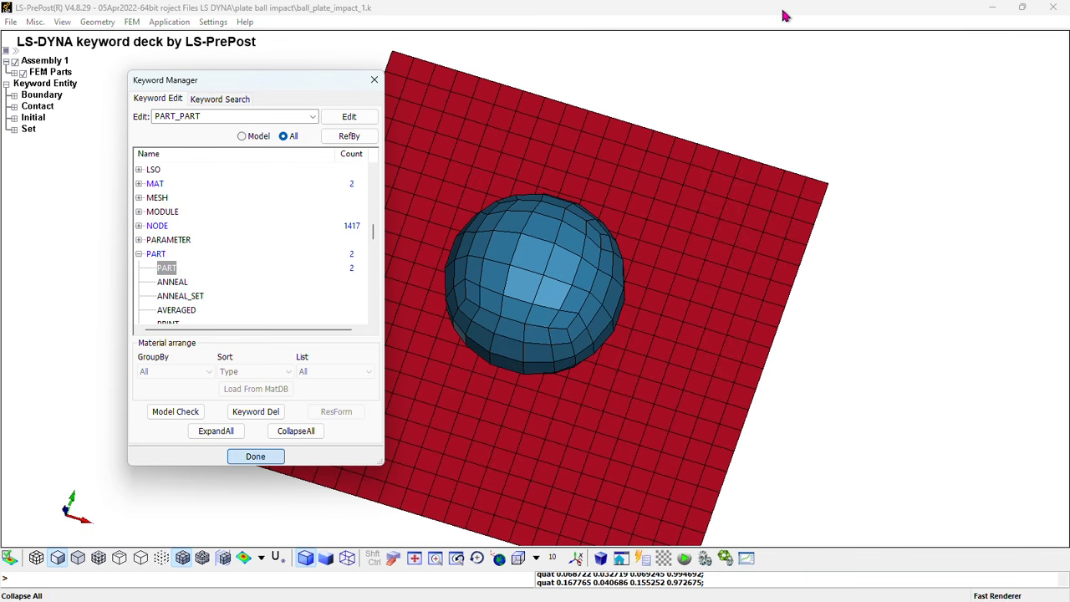